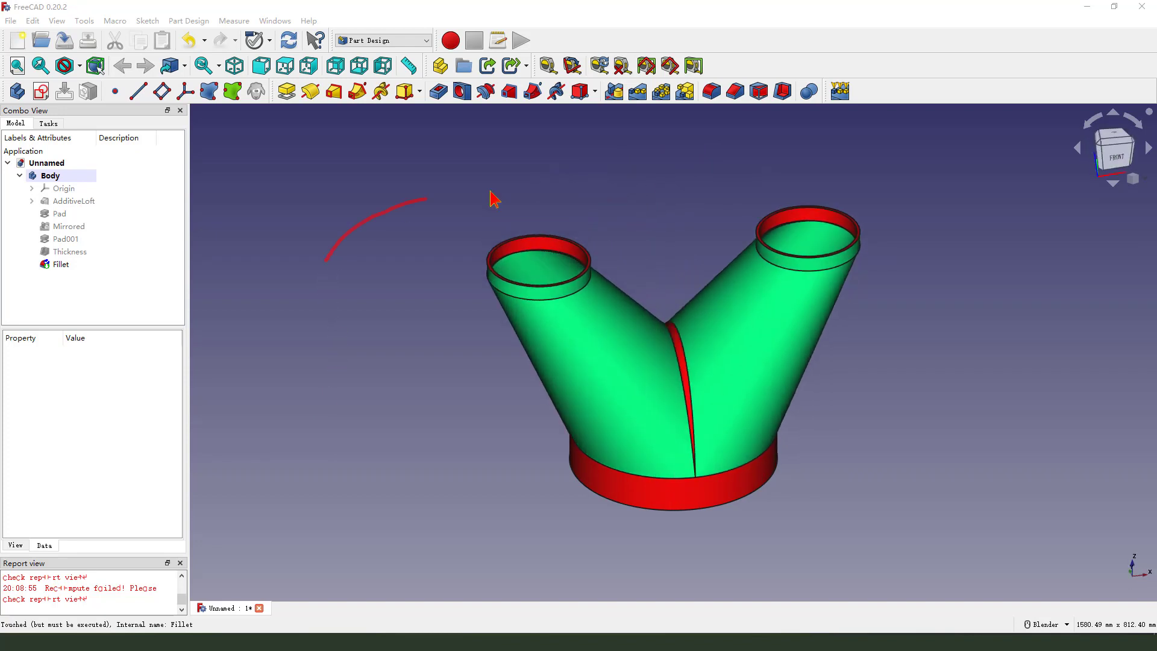
# - Circle the finished pipe model and the program version with the screen pen, then erase
pyautogui.moveTo(556, 199)
pyautogui.mouseDown()
pyautogui.moveTo(828, 473)
pyautogui.moveTo(419, 402)
pyautogui.mouseUp()
pyautogui.moveTo(327, 310)
pyautogui.mouseDown()
pyautogui.moveTo(401, 327)
pyautogui.moveTo(362, 341)
pyautogui.mouseUp()
pyautogui.moveTo(276, 280)
pyautogui.mouseDown()
pyautogui.moveTo(48, 25)
pyautogui.moveTo(91, 13)
pyautogui.mouseUp()
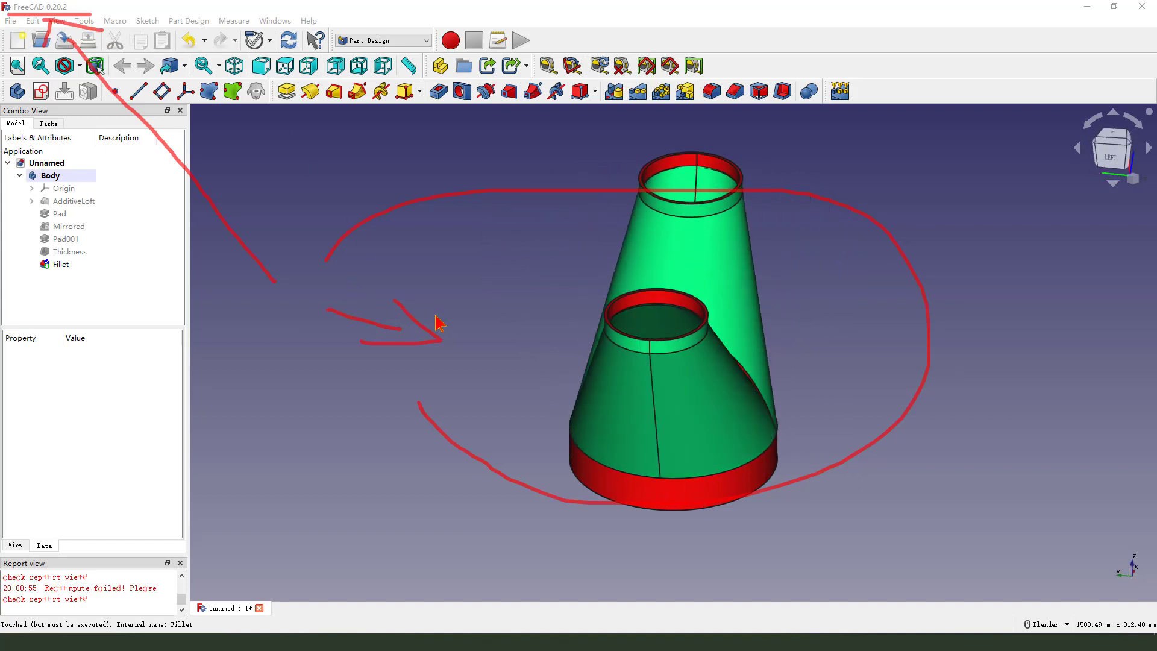
pyautogui.press('e')
pyautogui.moveTo(359, 288)
pyautogui.mouseDown()
pyautogui.moveTo(362, 301)
pyautogui.moveTo(560, 210)
pyautogui.mouseUp()
pyautogui.moveTo(935, 251); pyautogui.dragTo(709, 330)
pyautogui.press('e')
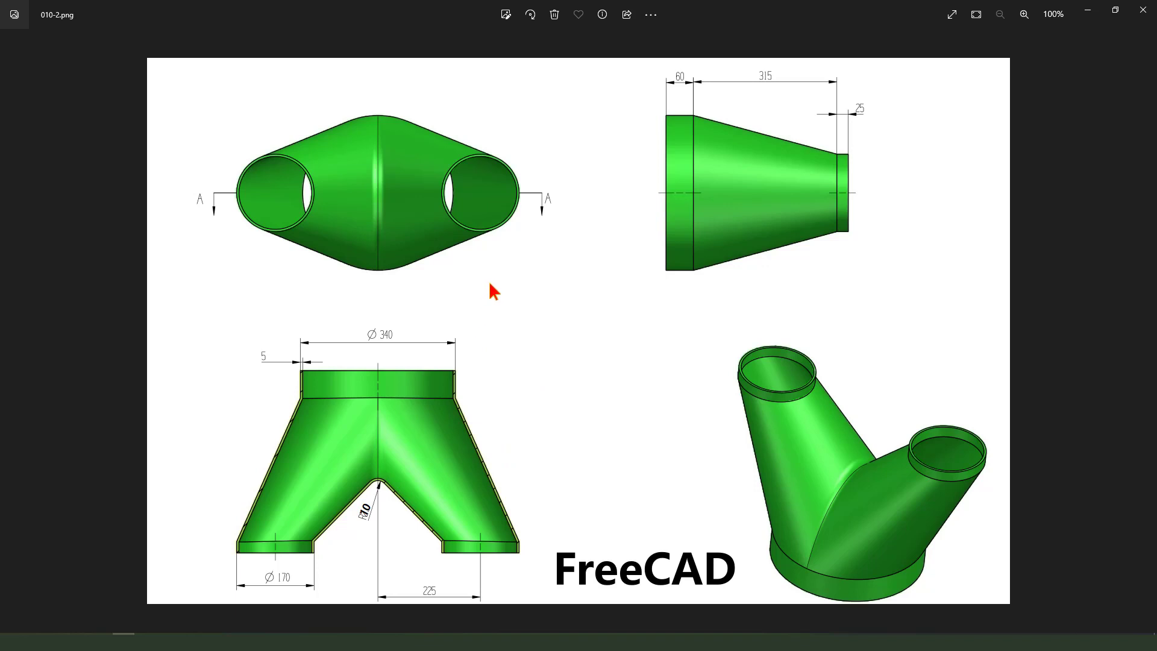
# - Highlight the Ø 340 and Ø 170 diameters and the pipe rims on the reference drawing, then erase
pyautogui.moveTo(491, 281)
pyautogui.mouseDown()
pyautogui.moveTo(444, 306)
pyautogui.moveTo(452, 318)
pyautogui.mouseUp()
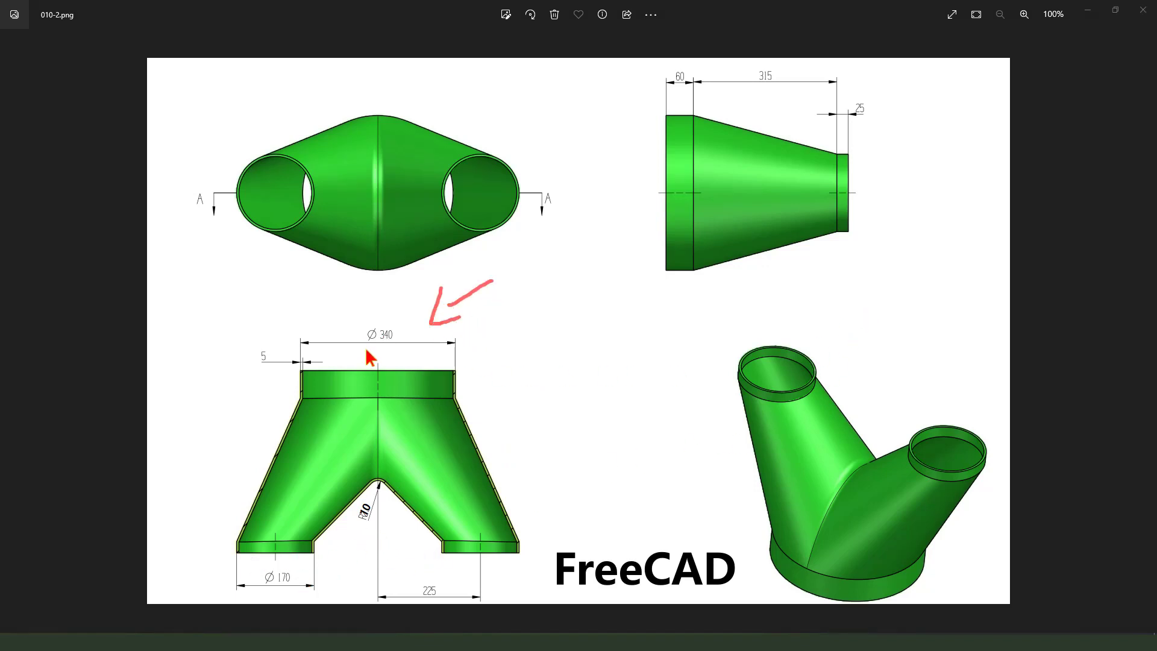
pyautogui.moveTo(364, 315); pyautogui.dragTo(322, 315)
pyautogui.moveTo(463, 282); pyautogui.dragTo(439, 328)
pyautogui.moveTo(238, 545)
pyautogui.mouseDown()
pyautogui.moveTo(316, 547)
pyautogui.moveTo(253, 535)
pyautogui.mouseUp()
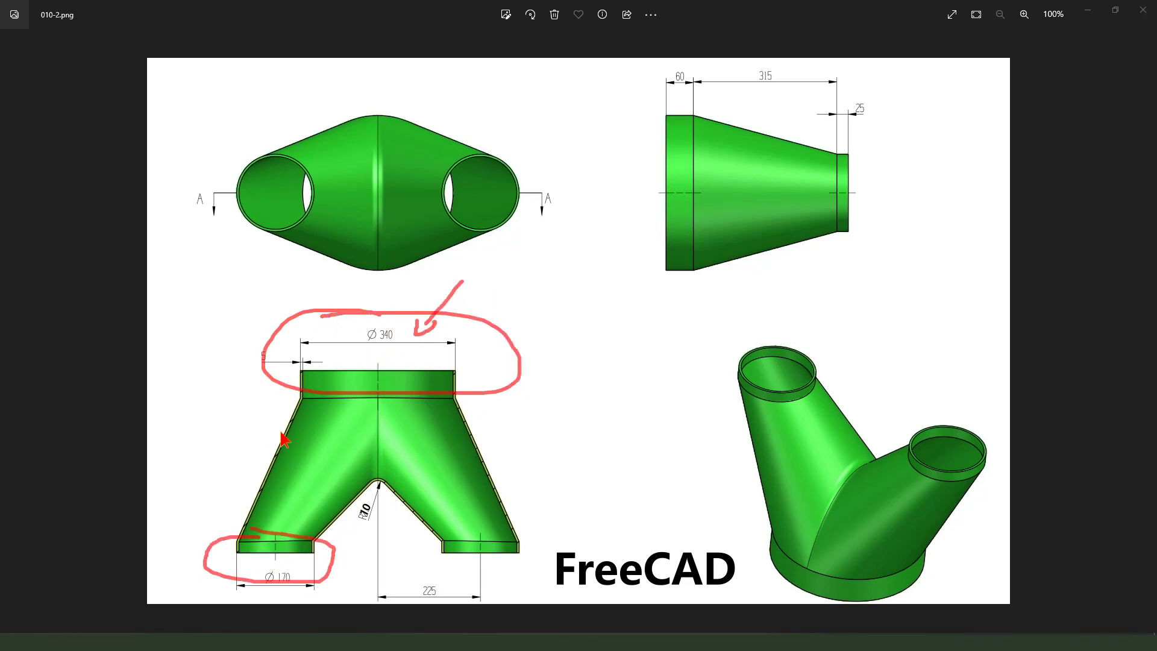
pyautogui.moveTo(358, 438); pyautogui.dragTo(412, 448)
pyautogui.moveTo(736, 330)
pyautogui.mouseDown()
pyautogui.moveTo(860, 355)
pyautogui.moveTo(841, 358)
pyautogui.mouseUp()
pyautogui.moveTo(687, 364)
pyautogui.mouseDown()
pyautogui.moveTo(808, 451)
pyautogui.moveTo(853, 394)
pyautogui.mouseUp()
pyautogui.press('e')
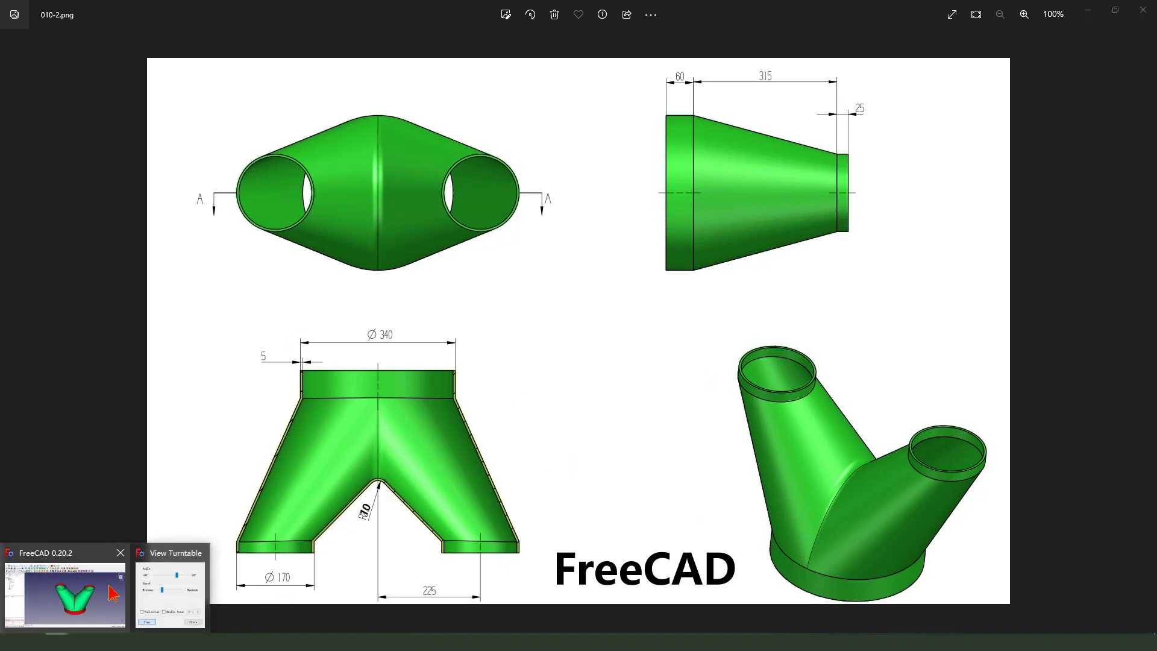
# - Back in FreeCAD, create a new document and add an empty Part Design body
pyautogui.click(68, 592)
pyautogui.press('6')
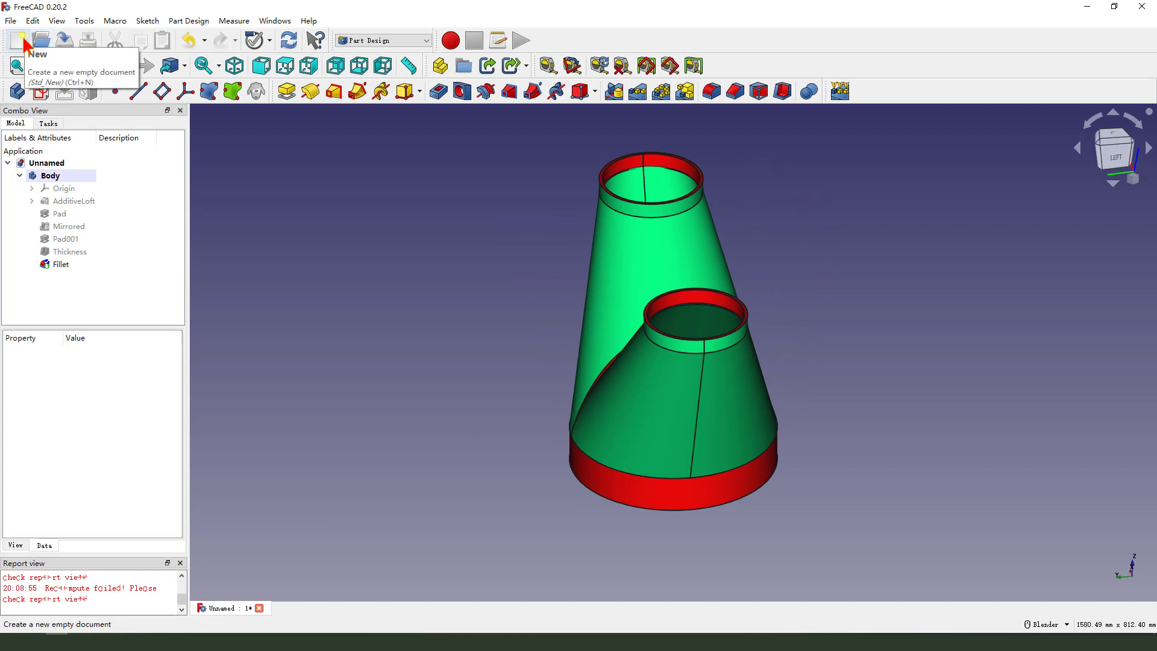
pyautogui.click(21, 41)
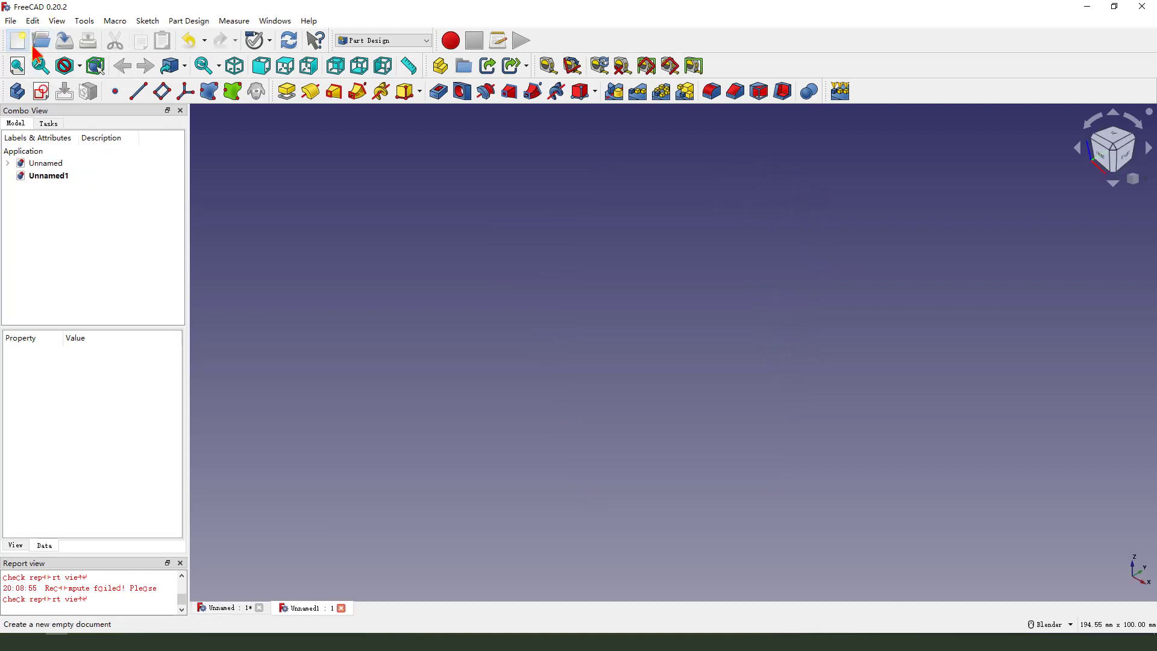
pyautogui.click(20, 93)
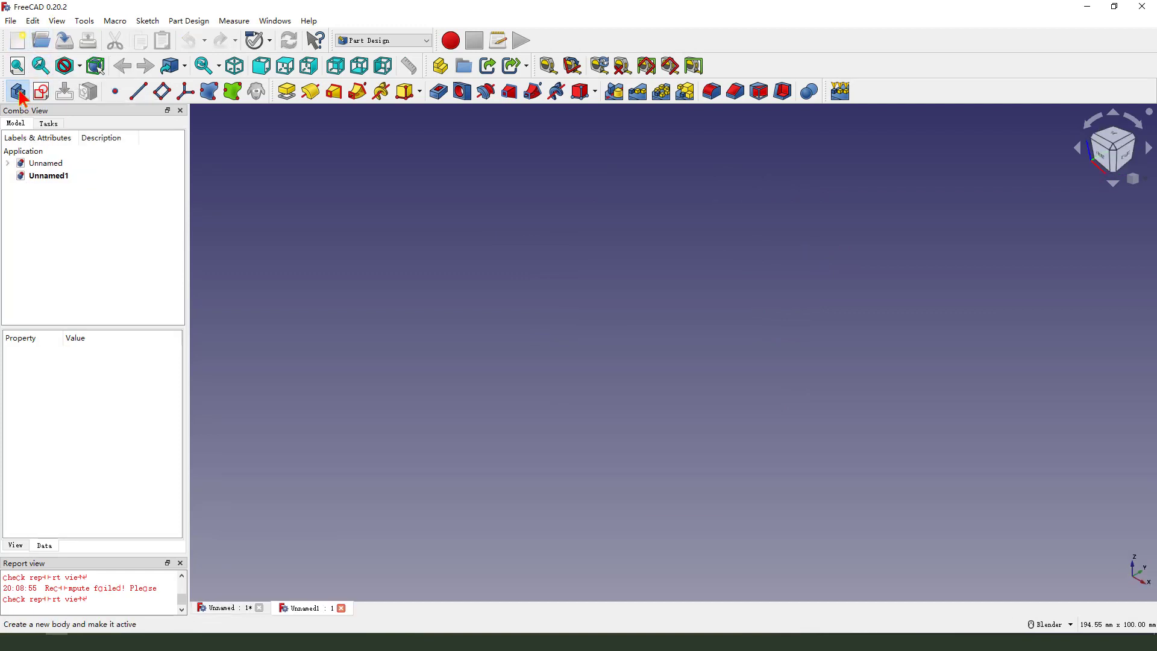
# - Sketch a circle at the origin on XY_Plane, constrain its diameter to 340 mm and close the sketch
pyautogui.click(41, 94)
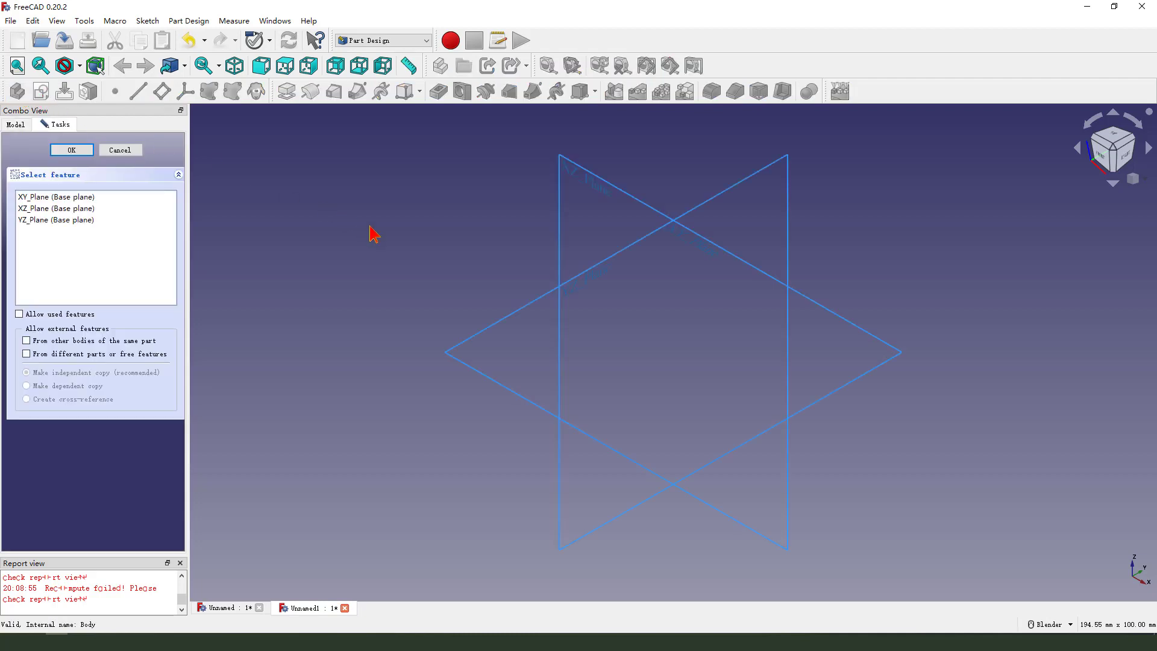
pyautogui.click(452, 357)
pyautogui.click(96, 91)
pyautogui.click(674, 352)
pyautogui.click(742, 304)
pyautogui.scroll(-1, 512, 259)
pyautogui.scroll(1, 632, 301)
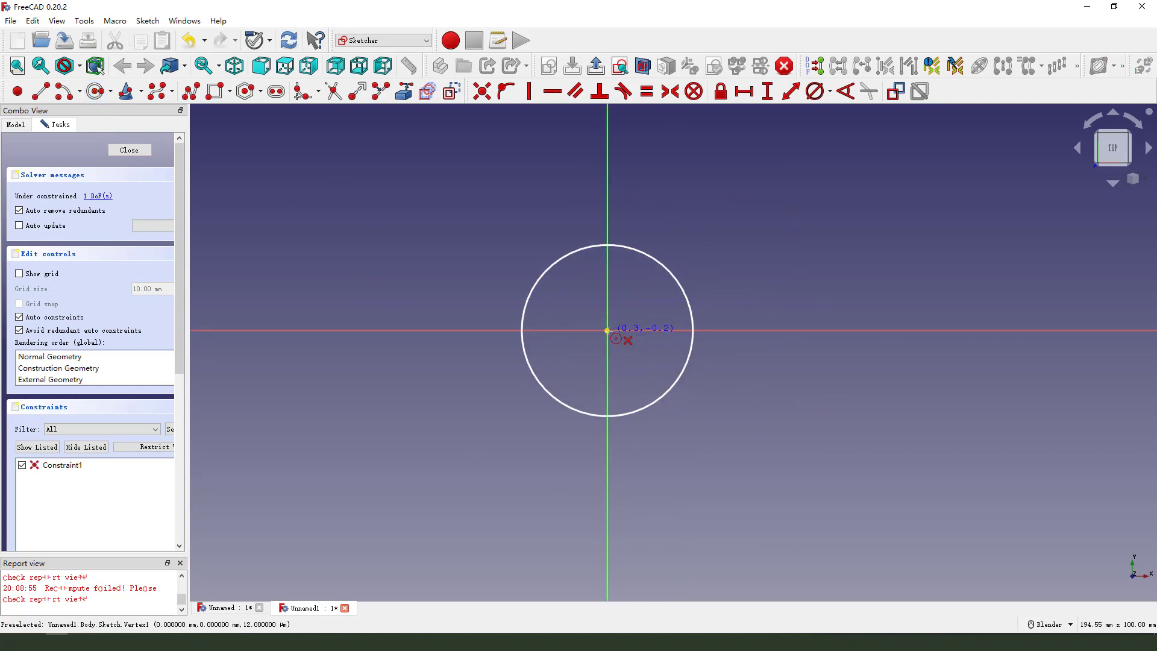
pyautogui.click(671, 273)
pyautogui.click(814, 92)
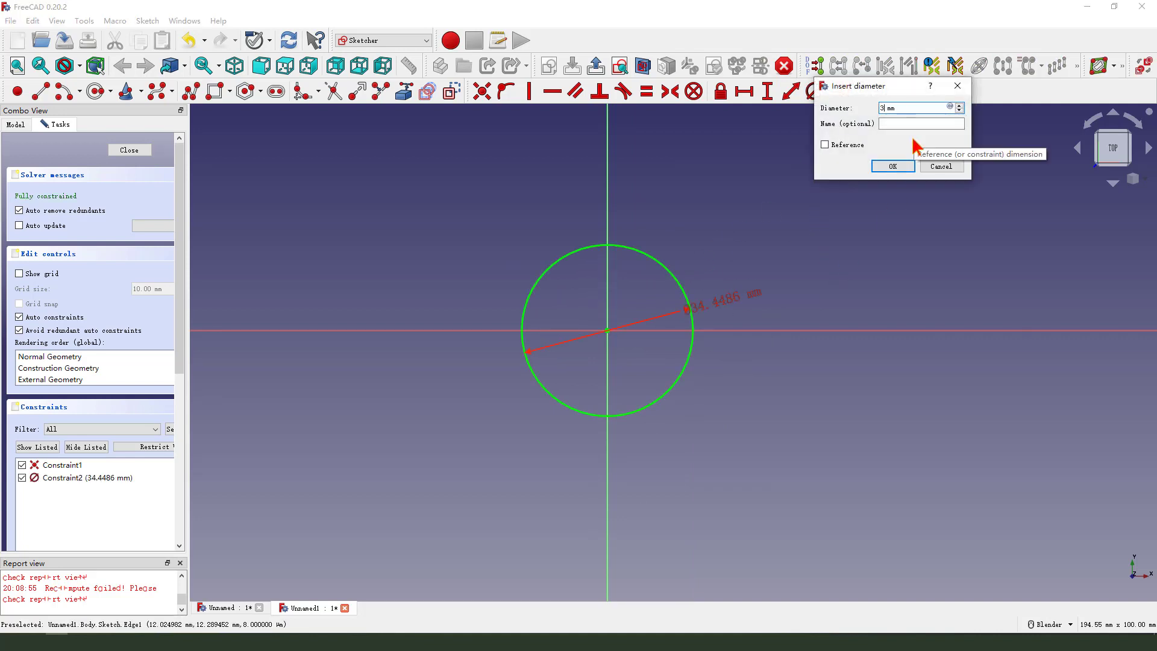
pyautogui.write('0')
pyautogui.press('Return')
pyautogui.scroll(-3, 545, 367)
pyautogui.scroll(-1, 818, 310)
pyautogui.scroll(1, 823, 281)
pyautogui.scroll(-1, 764, 302)
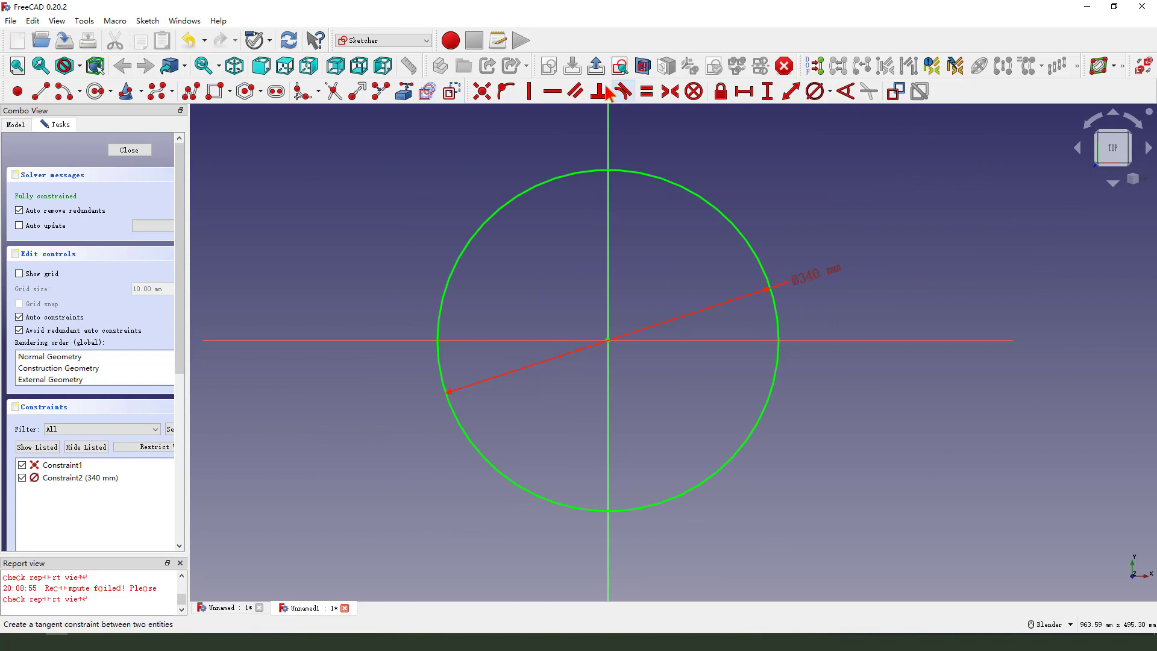
pyautogui.click(596, 67)
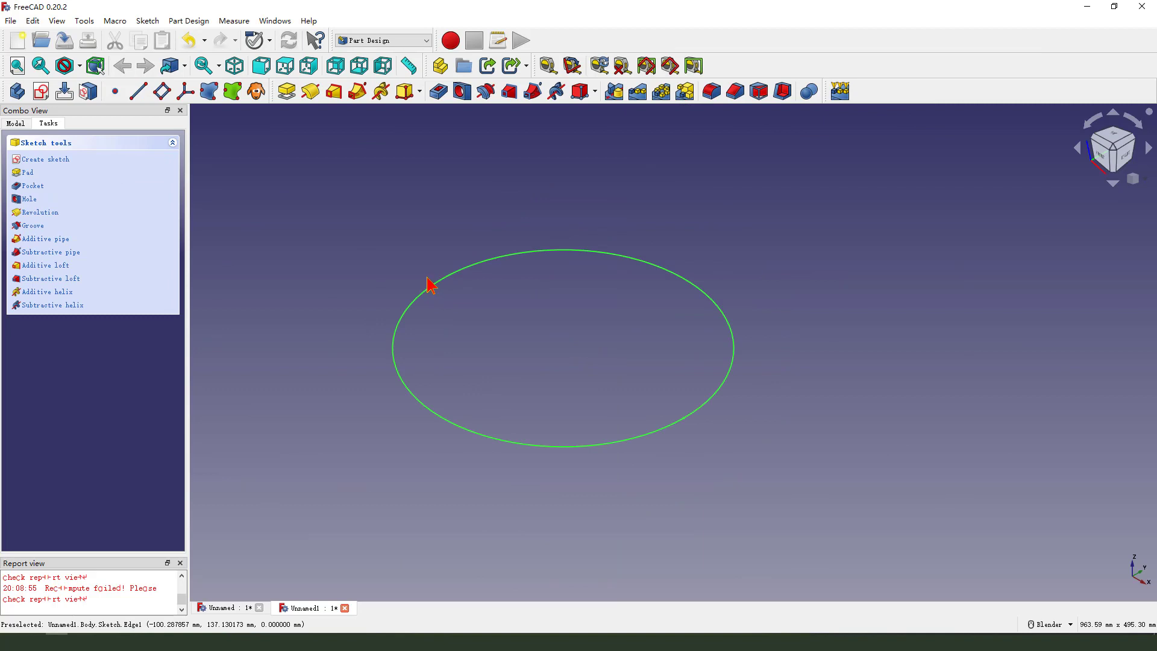
# - Create a second XY_Plane sketch with a 170 mm diameter circle at the origin and close it
pyautogui.click(40, 94)
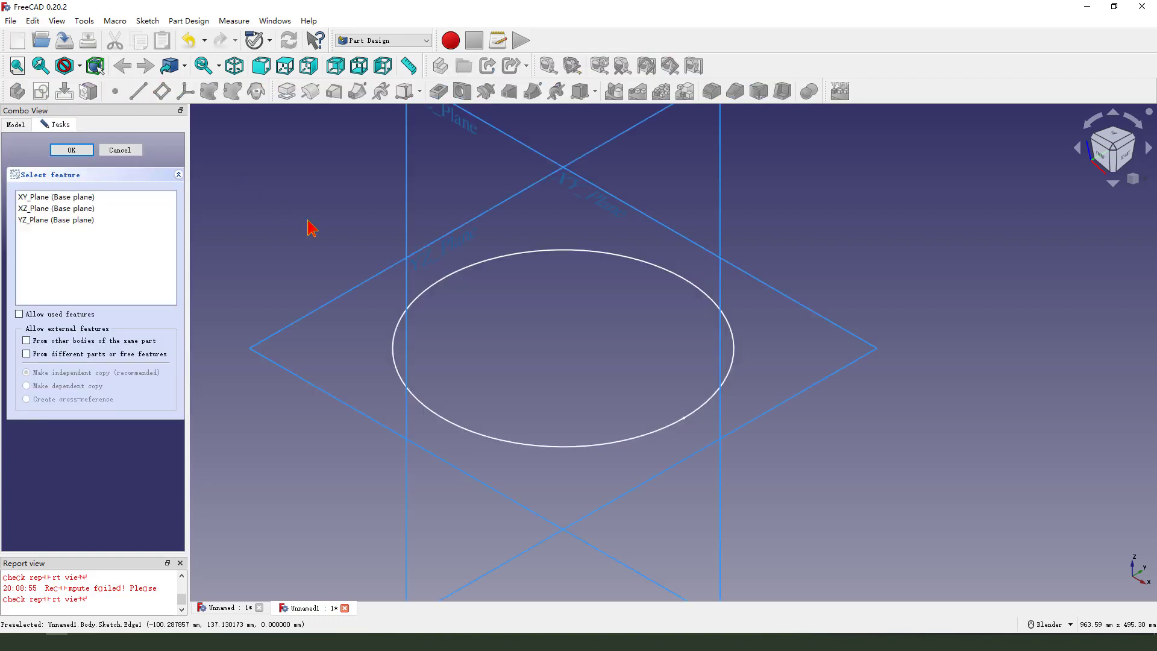
pyautogui.scroll(-2, 451, 258)
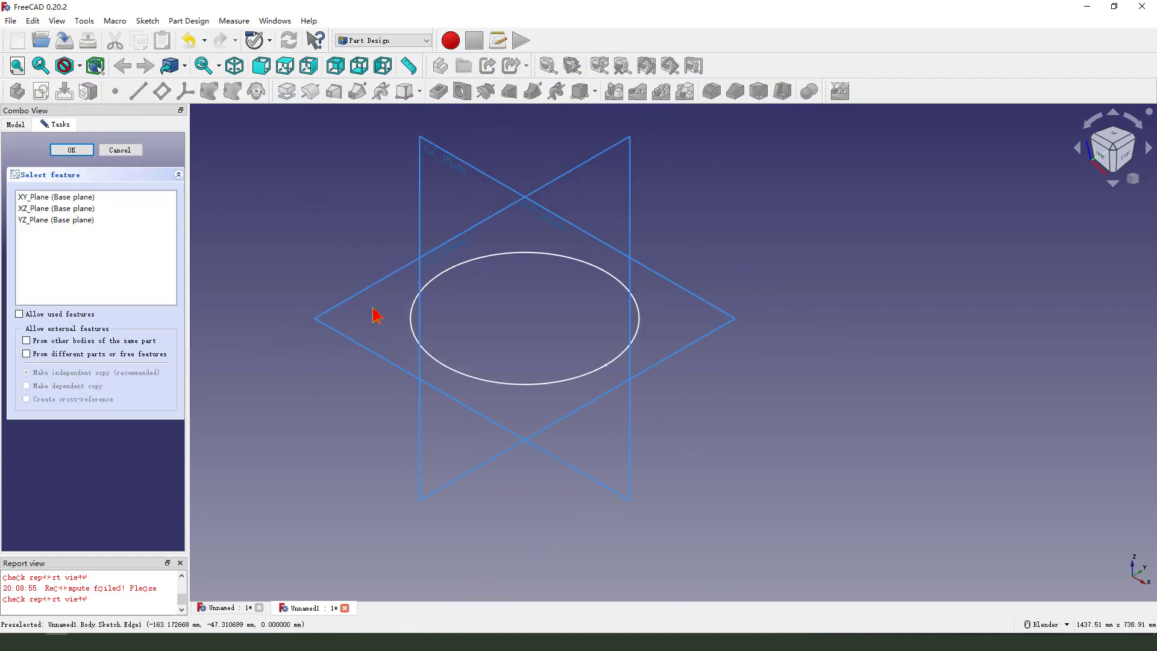
pyautogui.click(339, 311)
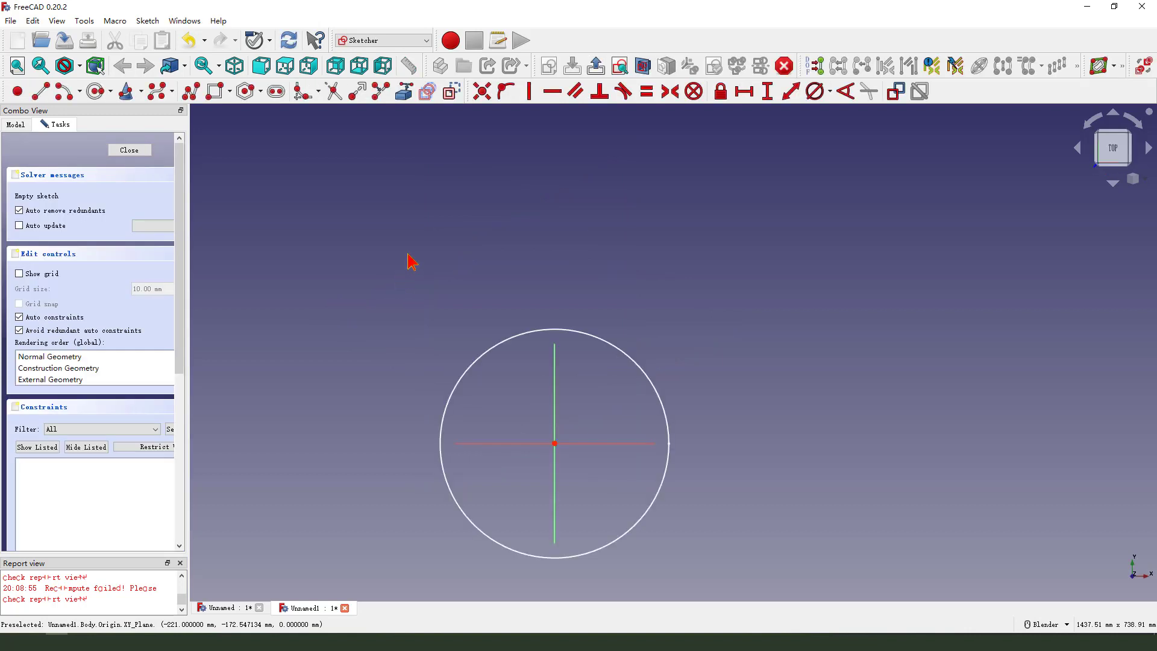
pyautogui.scroll(-2, 418, 257)
pyautogui.scroll(1, 497, 479)
pyautogui.click(96, 91)
pyautogui.scroll(2, 489, 331)
pyautogui.click(493, 334)
pyautogui.click(542, 304)
pyautogui.rightClick(553, 288)
pyautogui.click(538, 305)
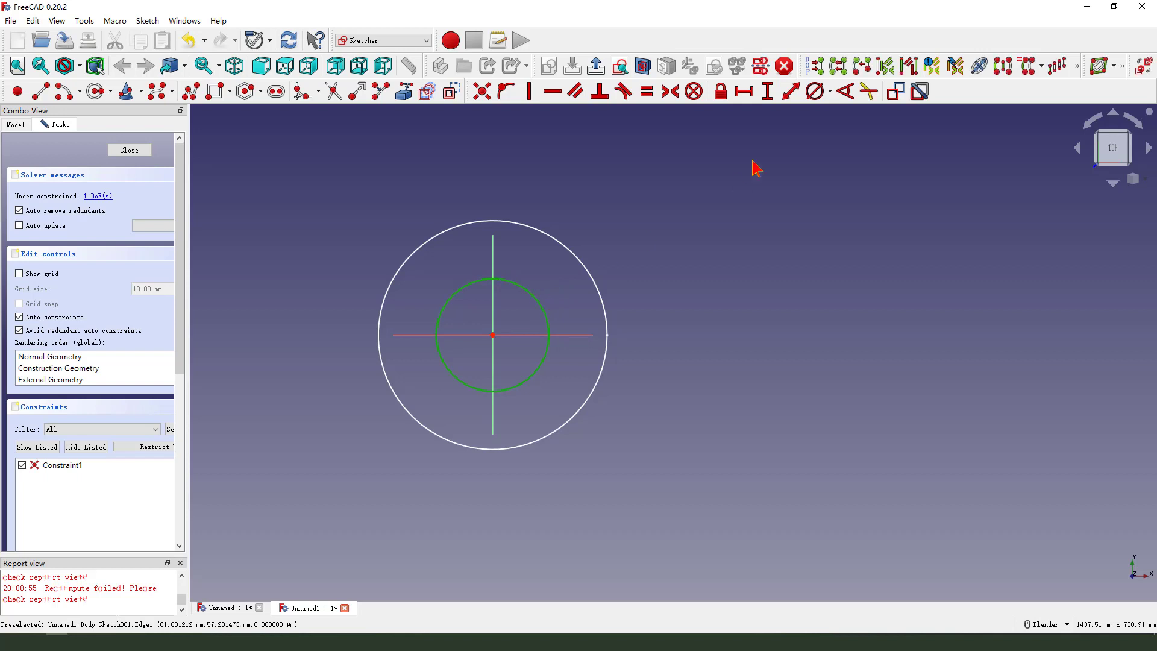
pyautogui.click(814, 91)
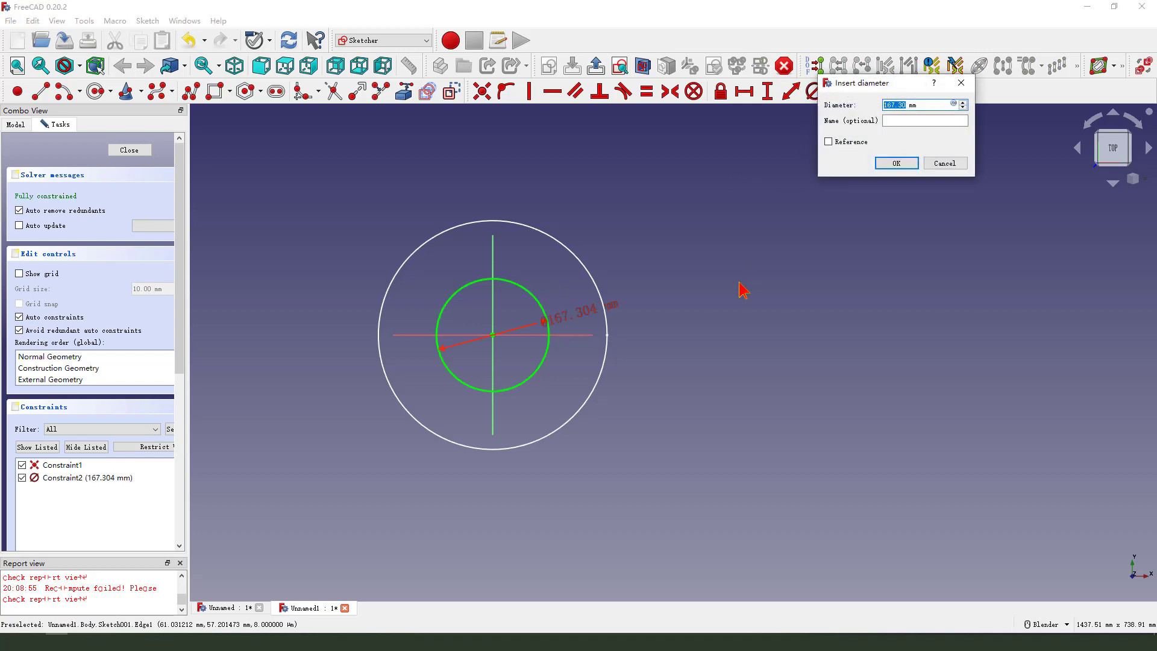
pyautogui.press('Return')
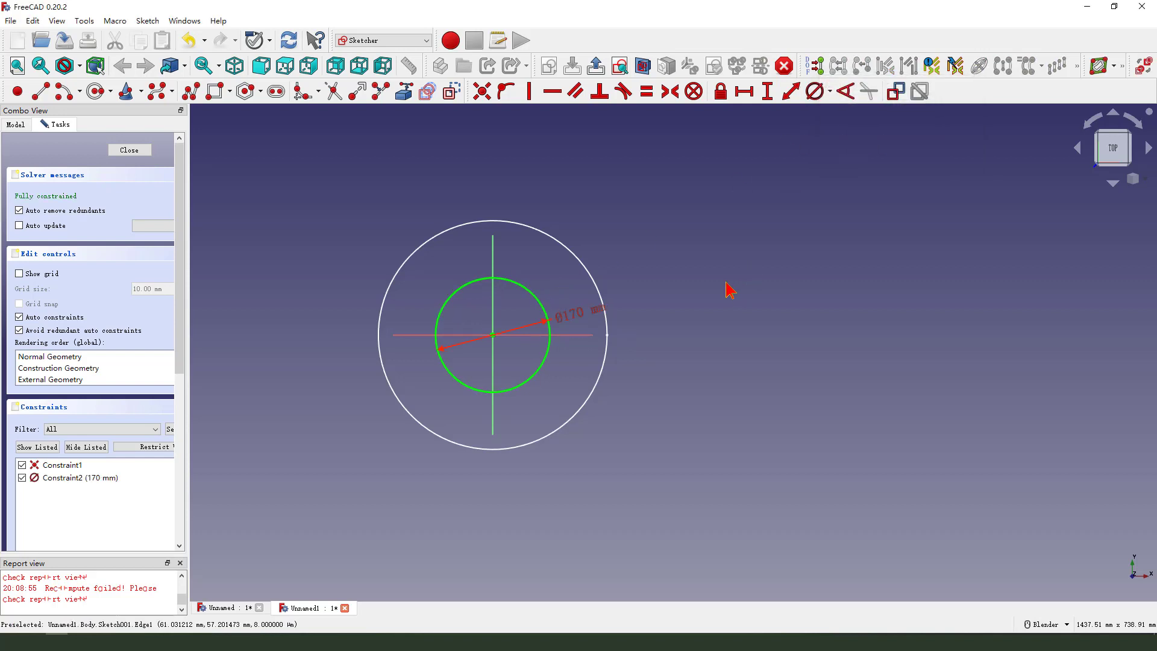
pyautogui.moveTo(594, 330); pyautogui.dragTo(638, 300)
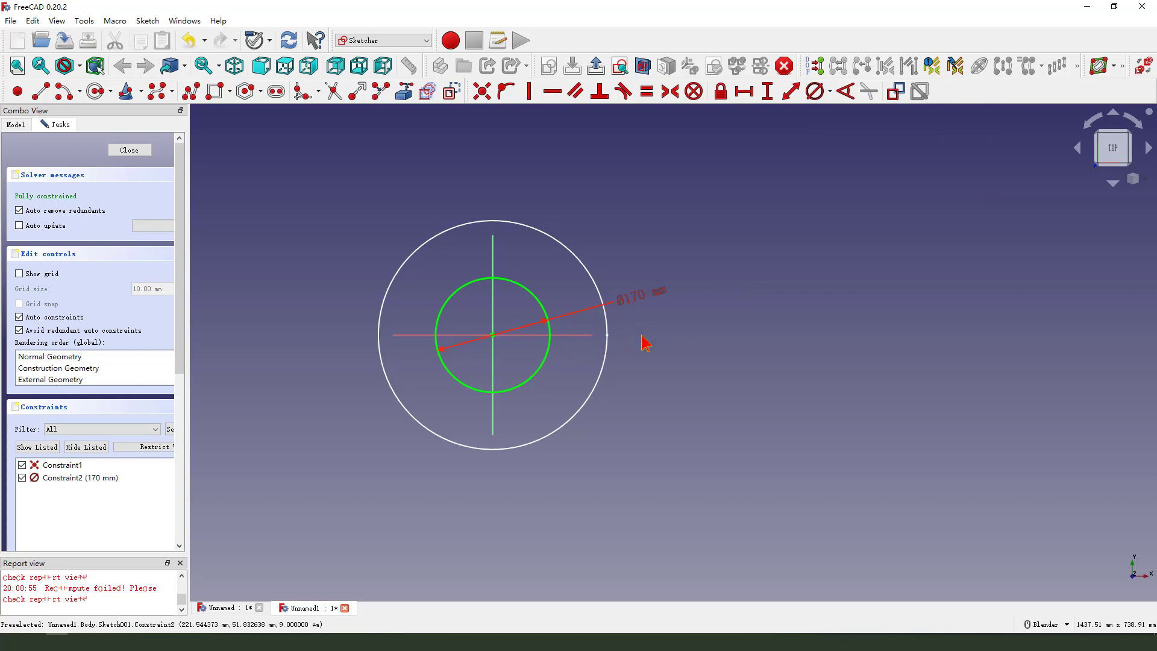
pyautogui.click(599, 68)
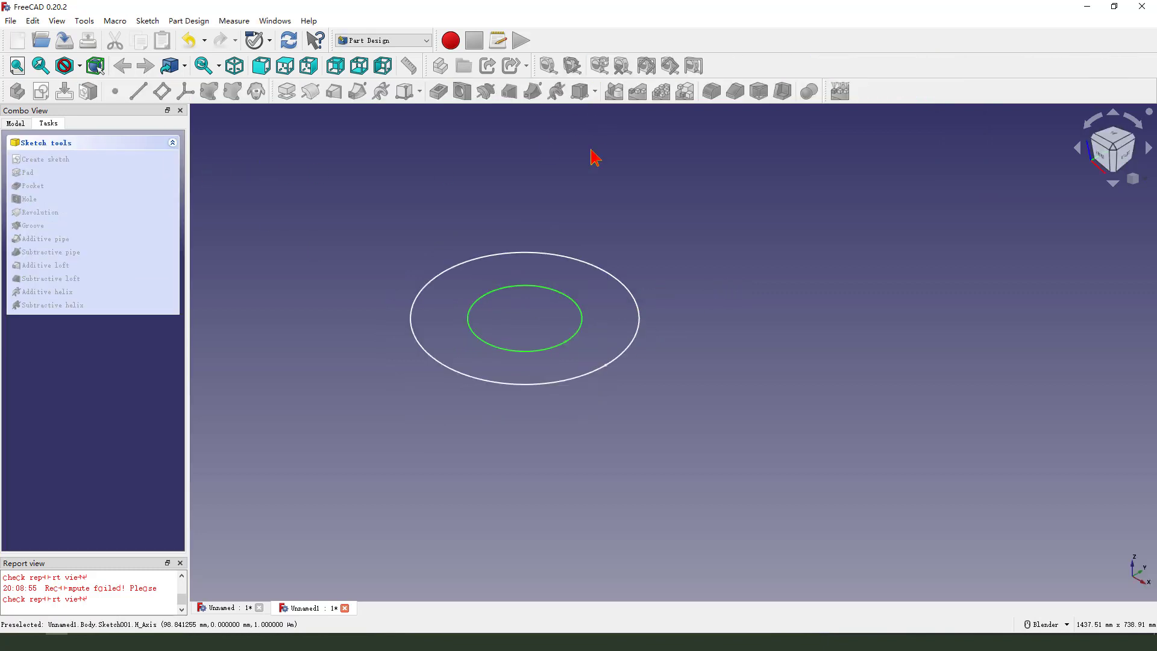
# - Select Sketch001 in the model tree and expand its Attachment Offset position to edit x
pyautogui.click(19, 126)
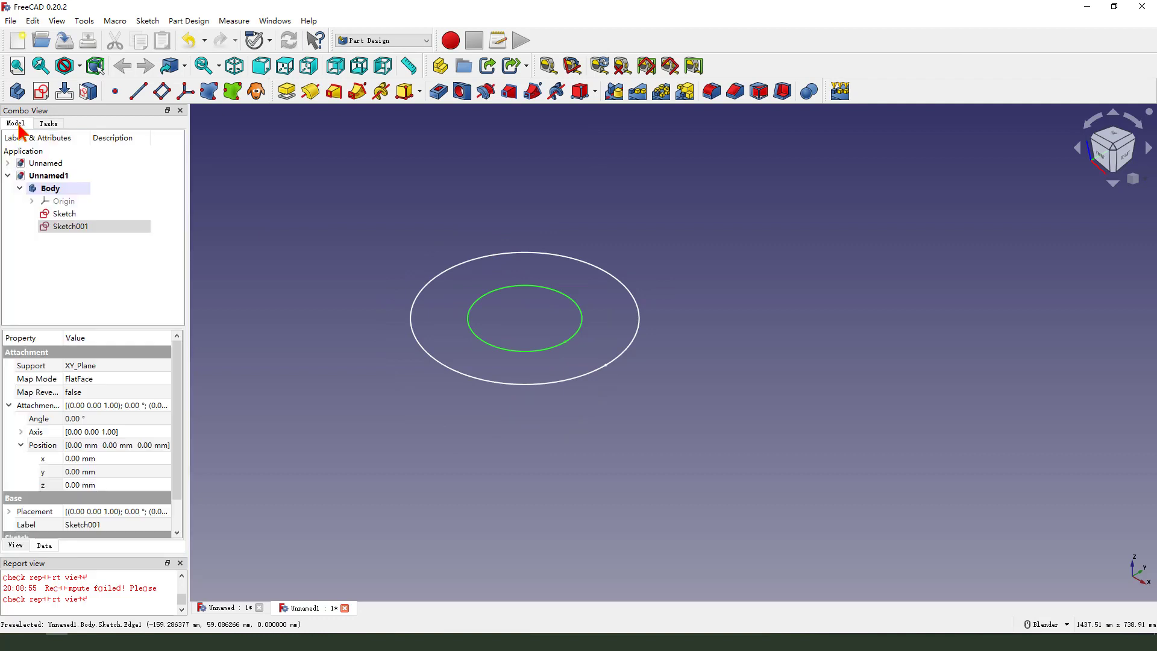
pyautogui.click(77, 225)
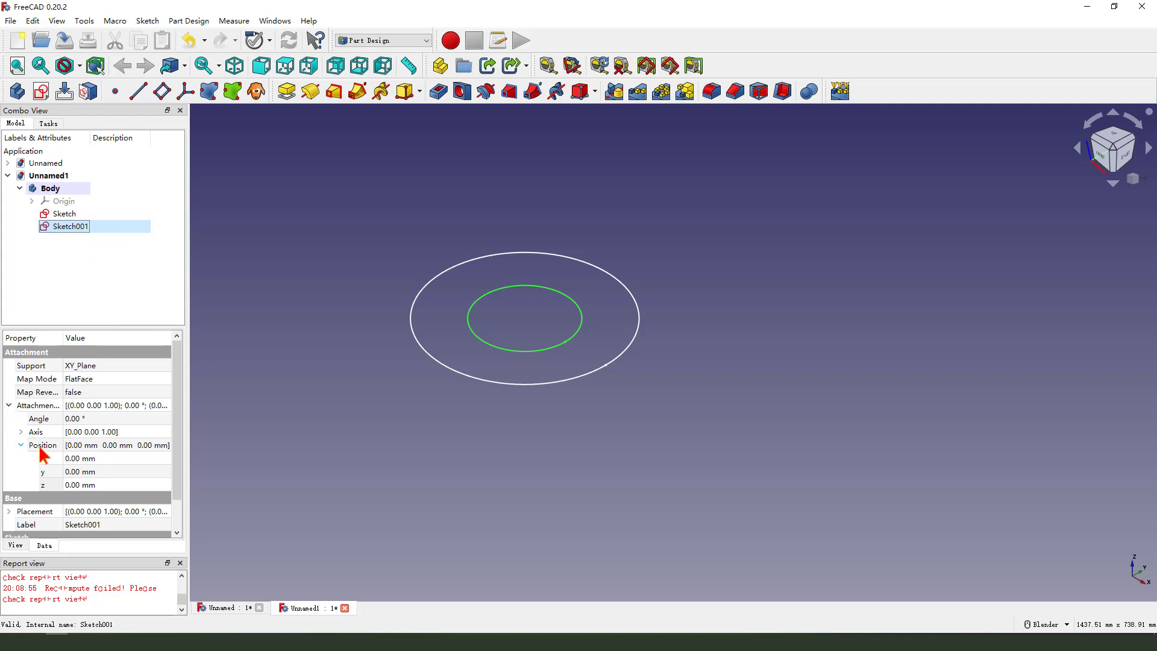
pyautogui.click(21, 445)
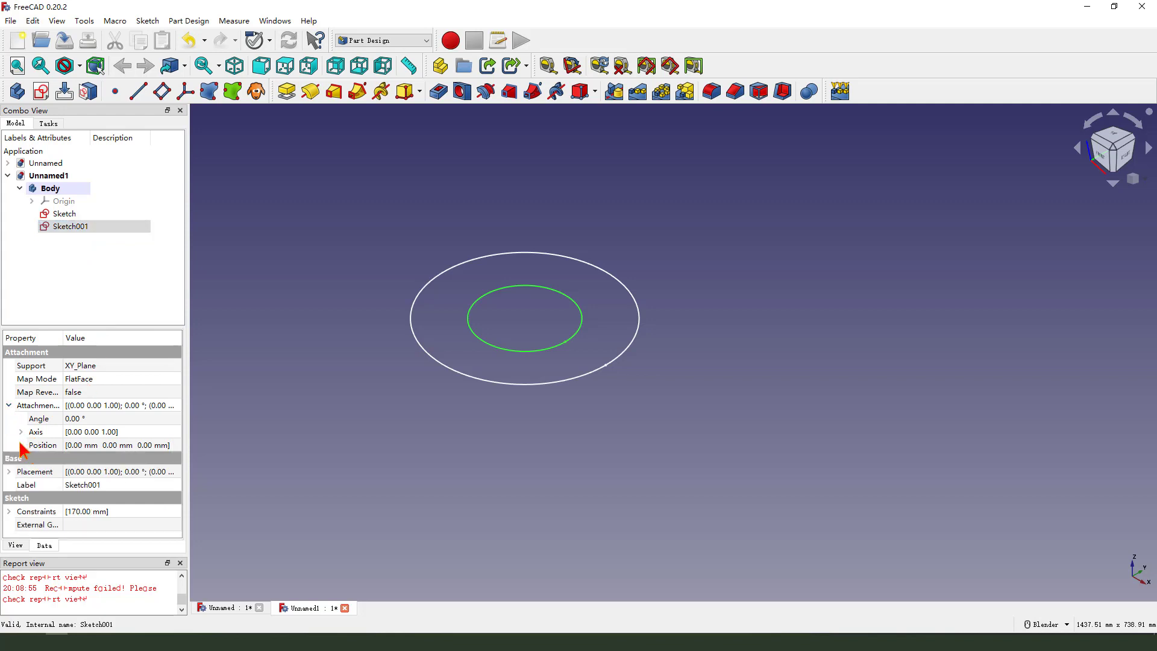
pyautogui.click(21, 444)
pyautogui.click(85, 459)
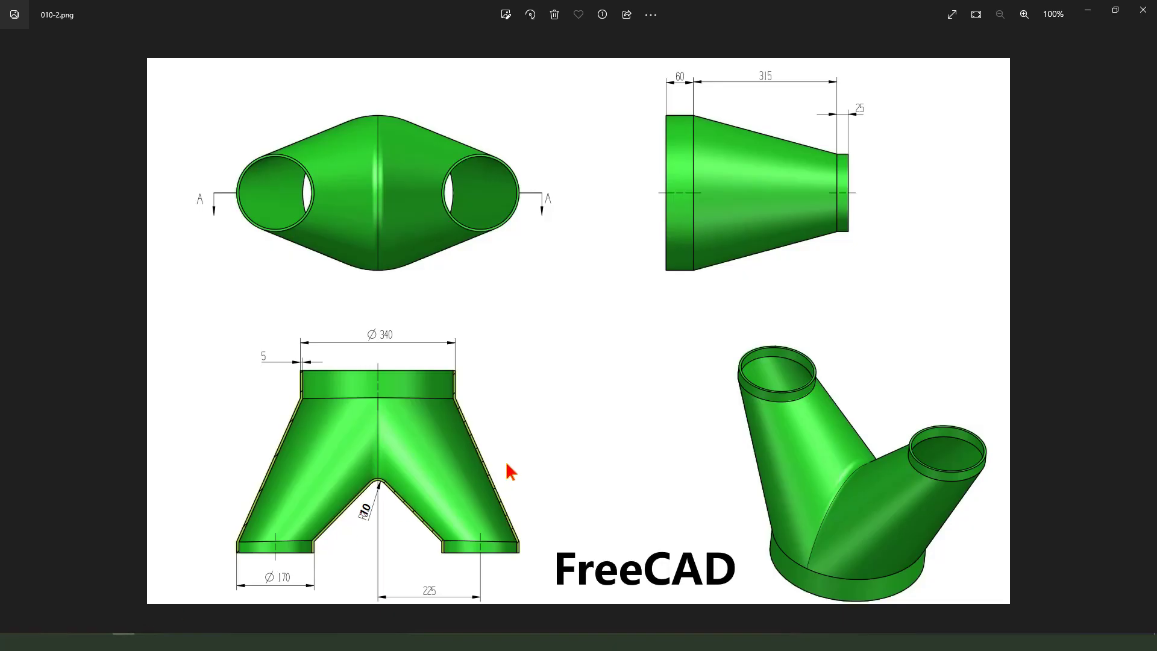
pyautogui.moveTo(409, 562)
pyautogui.mouseDown()
pyautogui.moveTo(411, 611)
pyautogui.moveTo(424, 575)
pyautogui.mouseUp()
pyautogui.moveTo(536, 479)
pyautogui.mouseDown()
pyautogui.moveTo(457, 565)
pyautogui.moveTo(503, 560)
pyautogui.mouseUp()
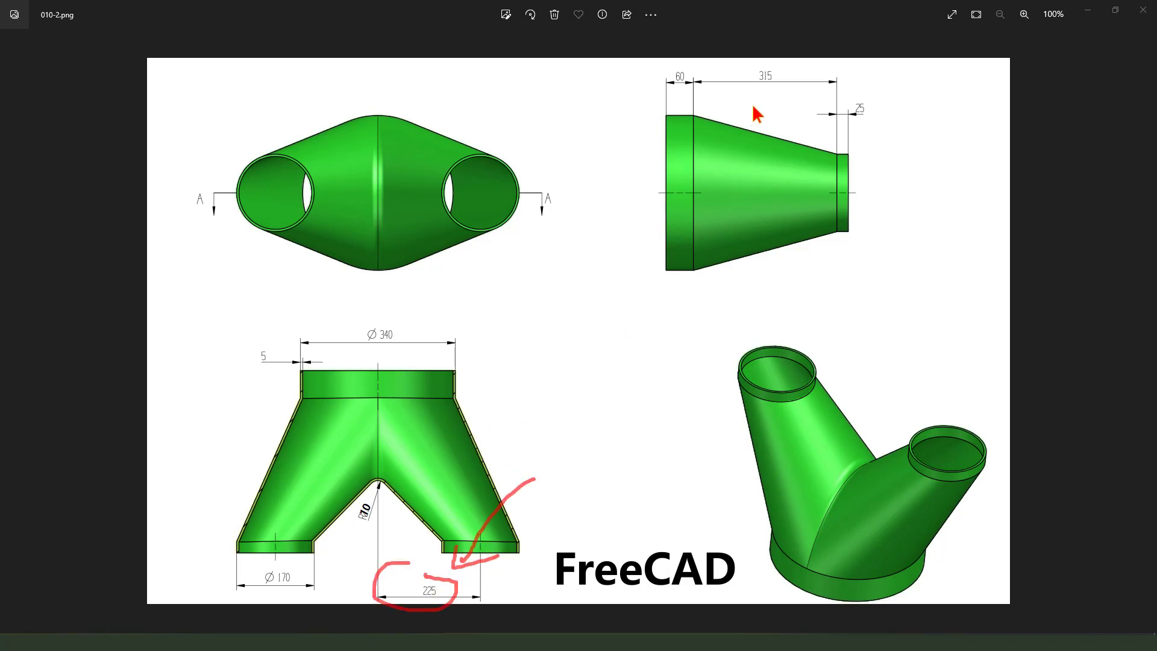
pyautogui.moveTo(752, 96)
pyautogui.mouseDown()
pyautogui.moveTo(780, 98)
pyautogui.moveTo(768, 134)
pyautogui.moveTo(824, 126)
pyautogui.mouseUp()
pyautogui.moveTo(752, 63); pyautogui.dragTo(764, 91)
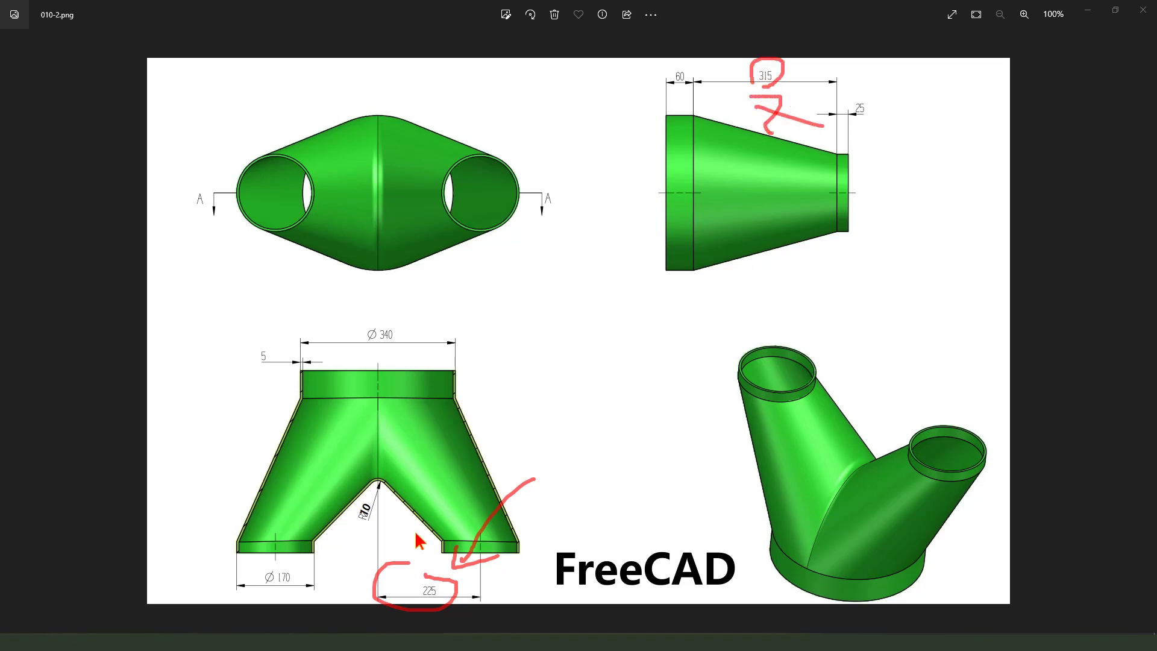
pyautogui.moveTo(415, 530)
pyautogui.mouseDown()
pyautogui.moveTo(429, 548)
pyautogui.moveTo(412, 549)
pyautogui.mouseUp()
pyautogui.press('Escape')
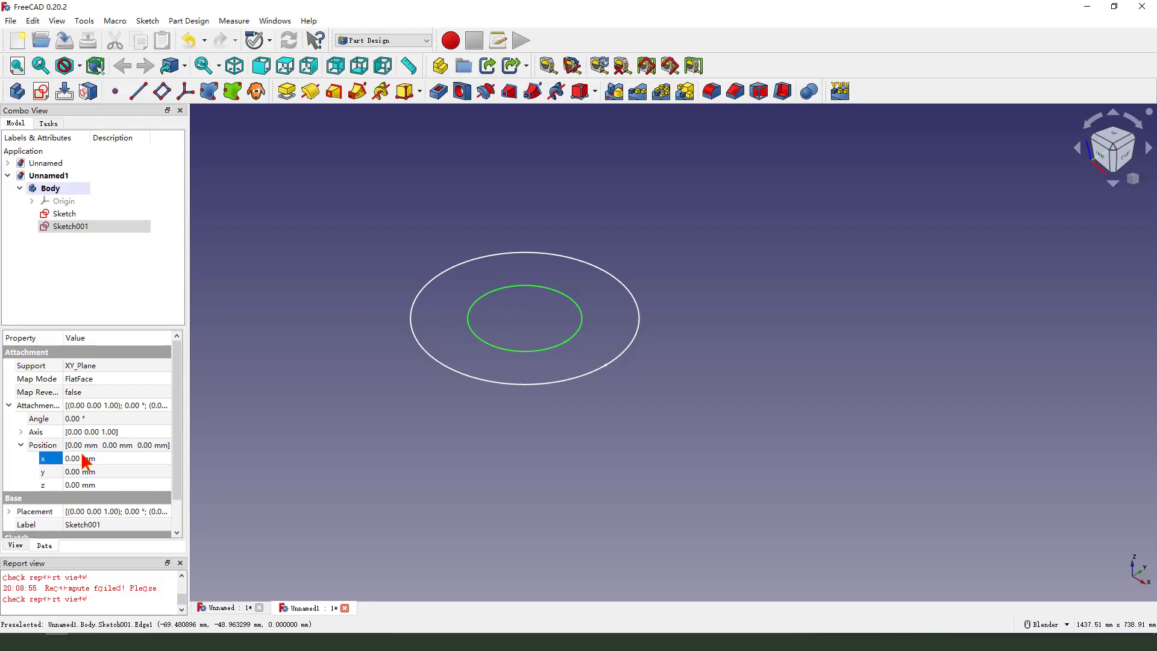
# - Set Sketch001's attachment position to x 225 mm and z 315 mm
pyautogui.click(80, 458)
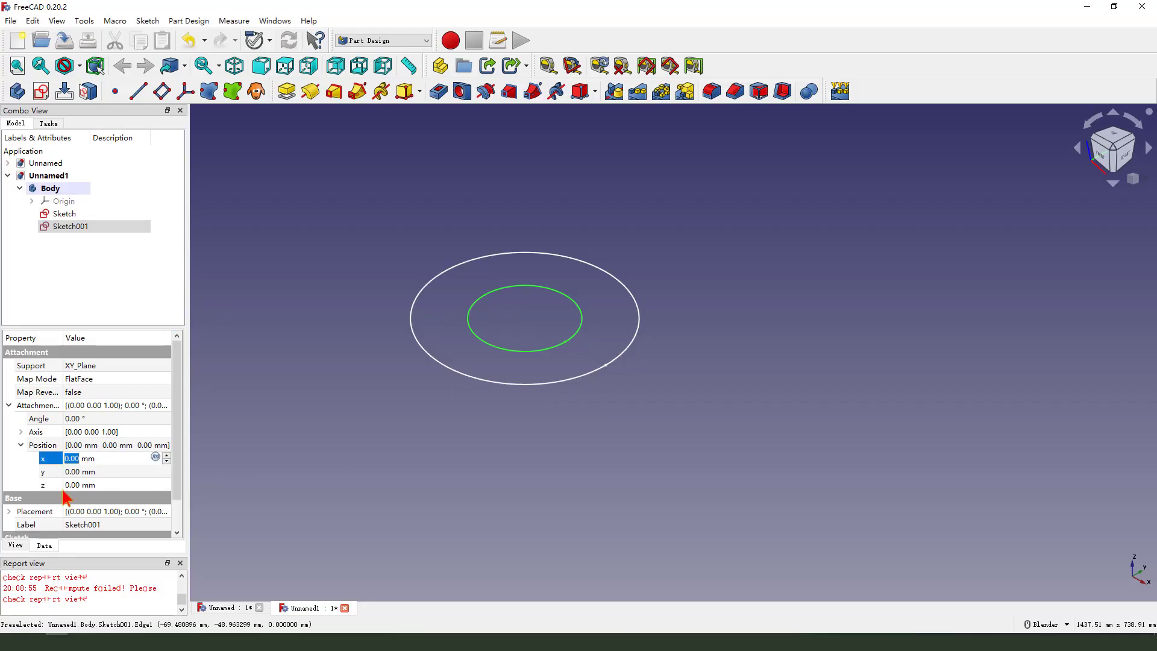
pyautogui.write('225')
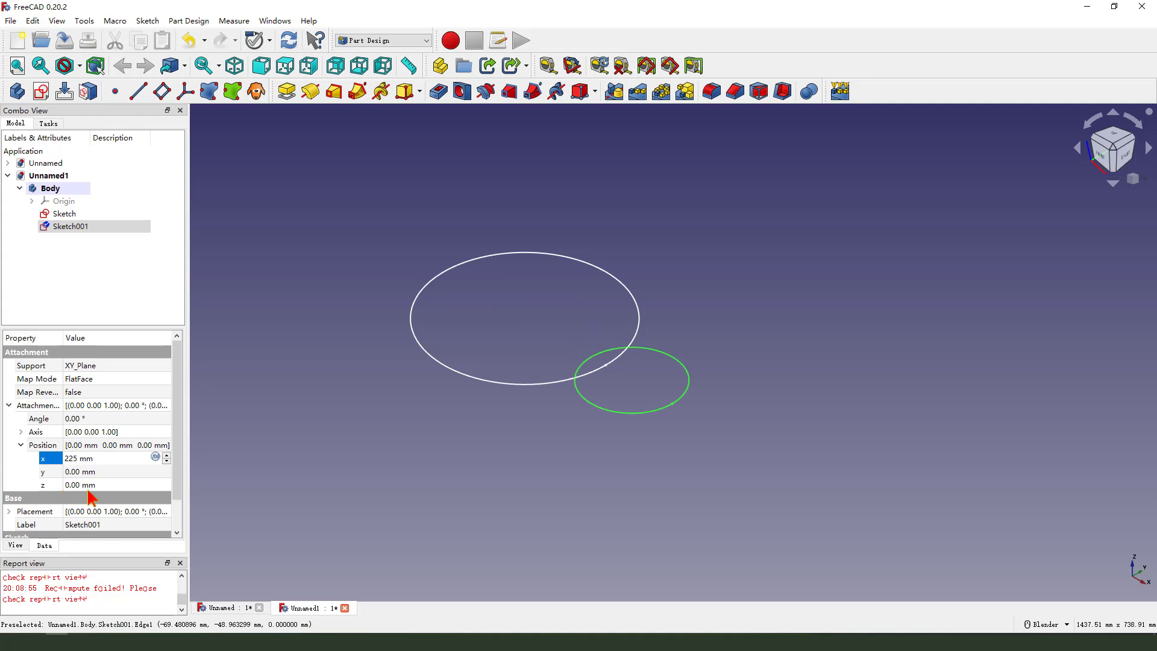
pyautogui.click(81, 486)
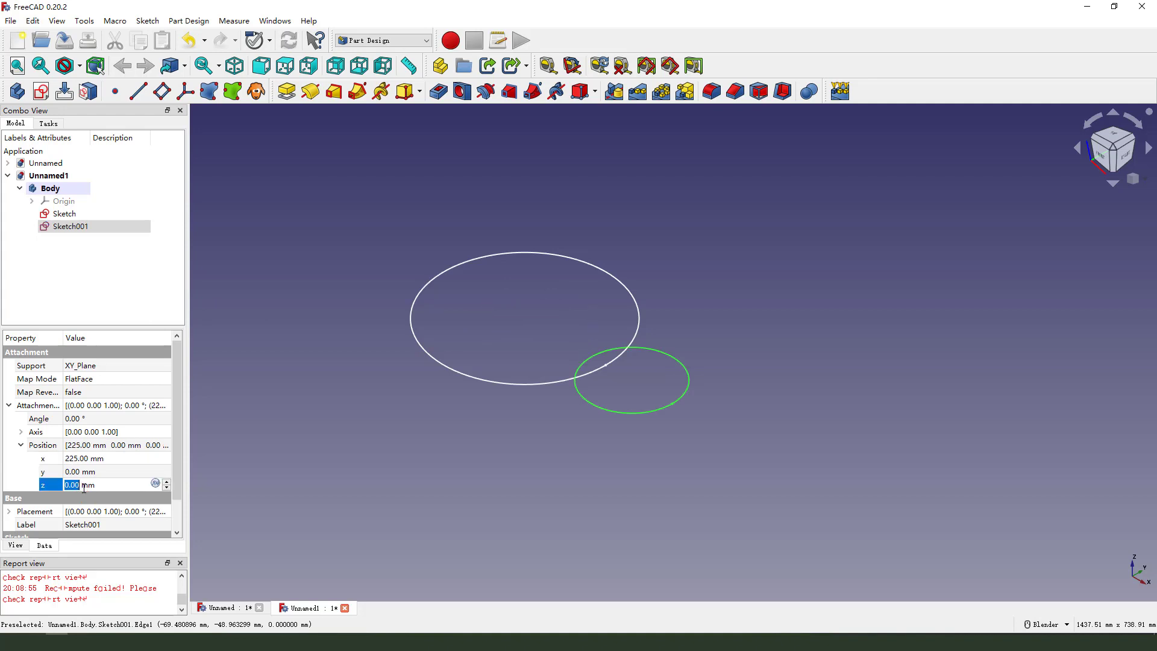
pyautogui.write('315')
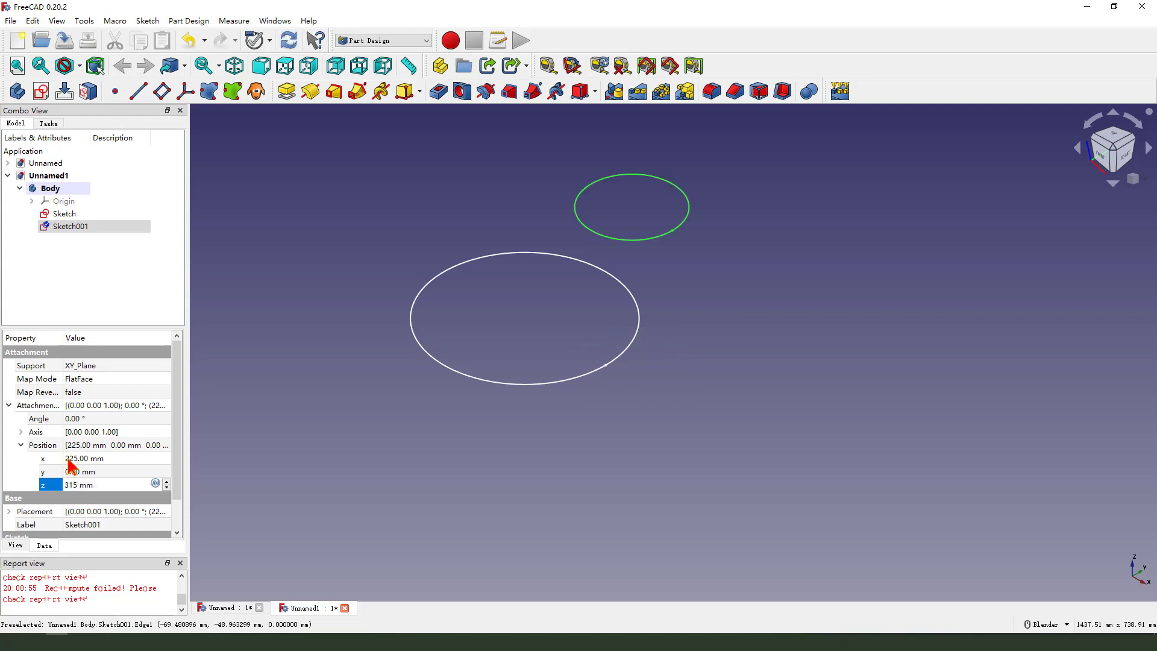
pyautogui.press('Return')
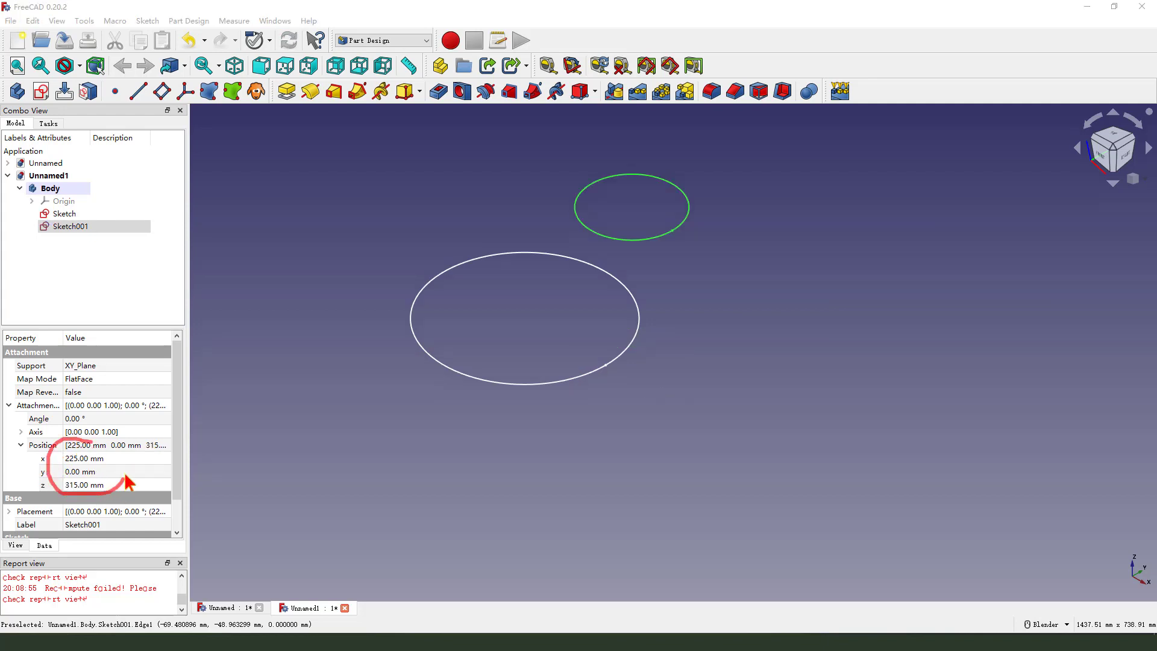
pyautogui.moveTo(141, 452)
pyautogui.mouseDown()
pyautogui.moveTo(161, 473)
pyautogui.moveTo(141, 472)
pyautogui.moveTo(152, 496)
pyautogui.moveTo(355, 314)
pyautogui.mouseUp()
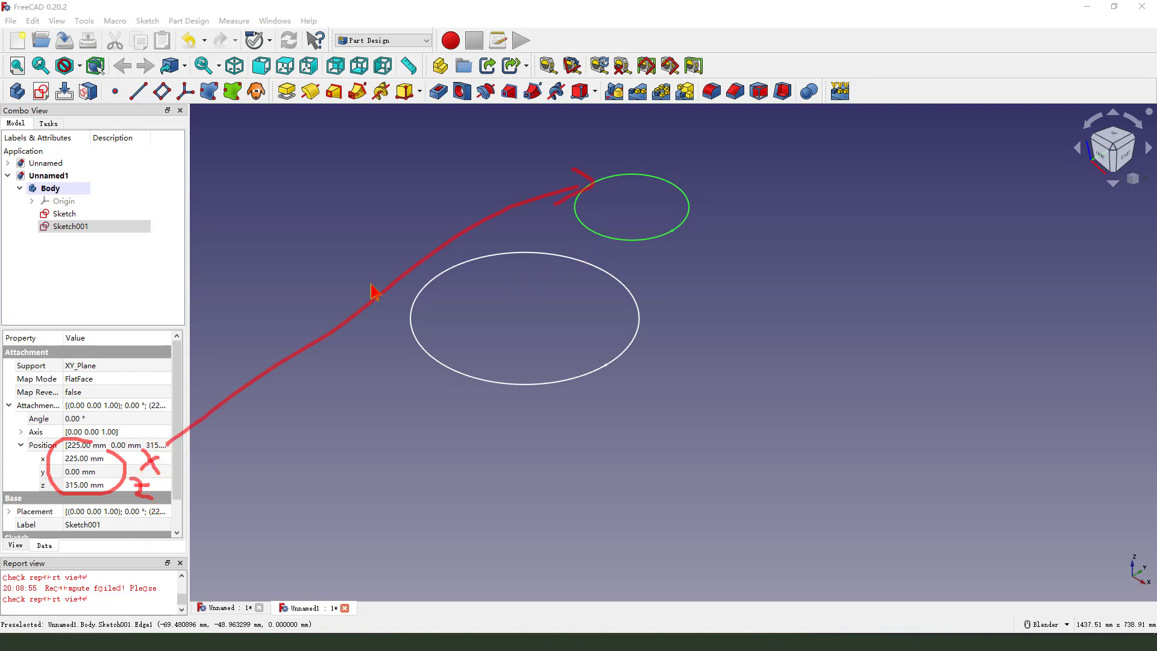
pyautogui.moveTo(443, 338)
pyautogui.mouseDown(button='middle')
pyautogui.moveTo(574, 292)
pyautogui.moveTo(525, 325)
pyautogui.moveTo(660, 272)
pyautogui.mouseUp(button='middle')
# - Select Sketch and Sketch001 and build an Additive Loft between them, forming a slanted cone
pyautogui.click(569, 290)
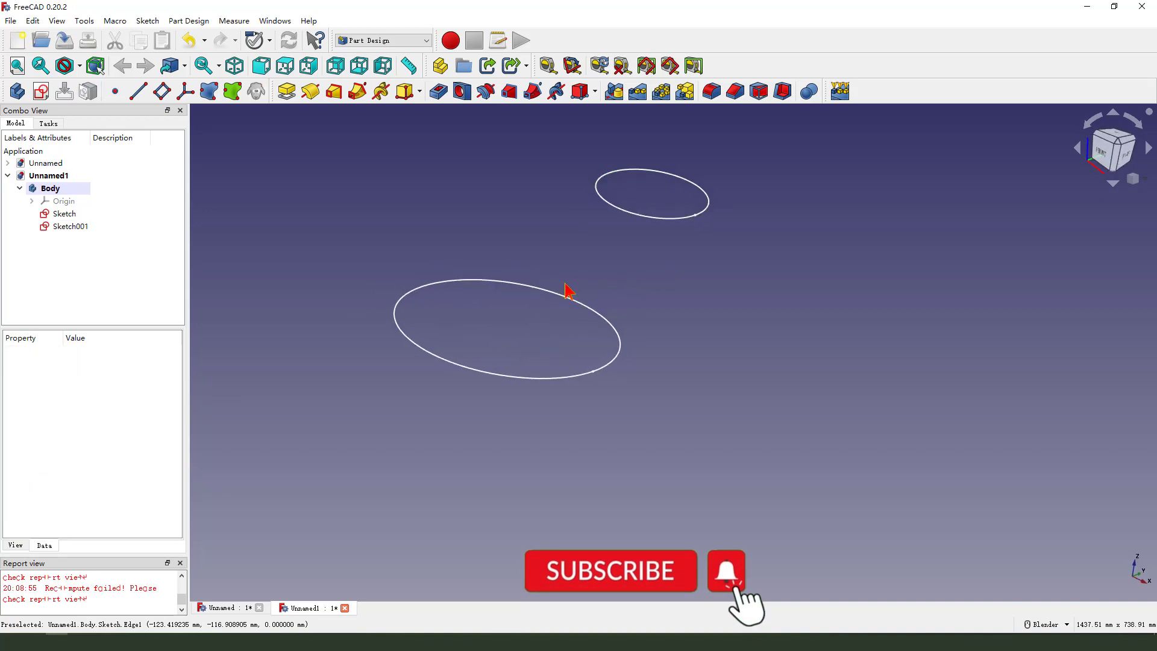
pyautogui.click(82, 215)
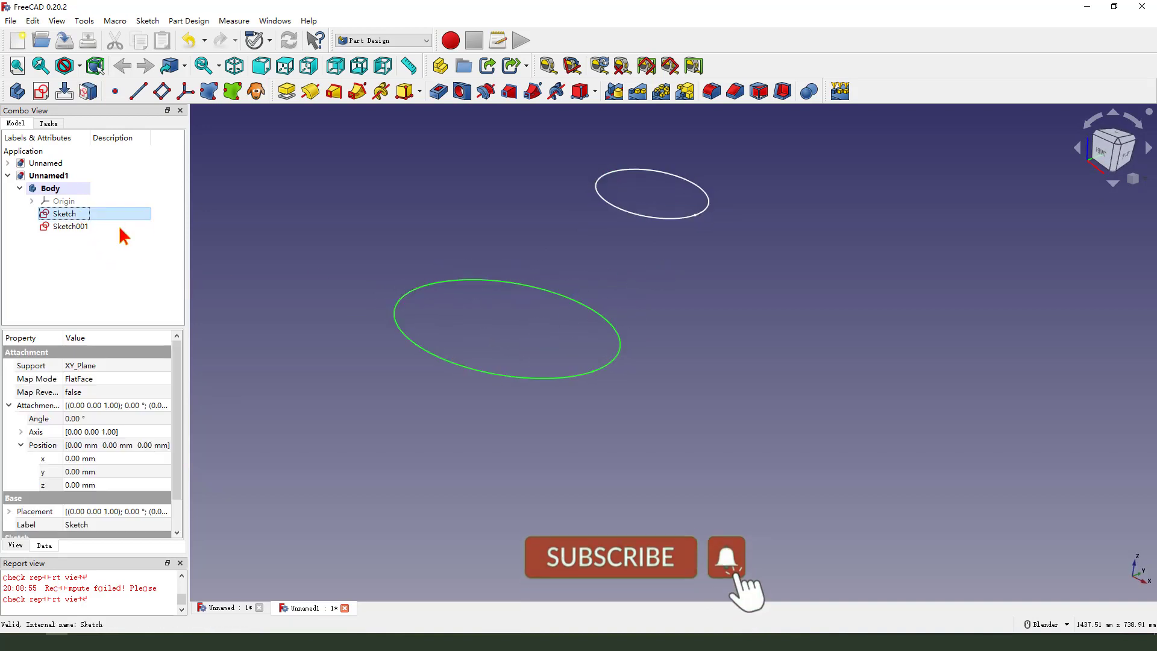
pyautogui.keyDown('ctrl'); pyautogui.click(73, 226); pyautogui.keyUp('ctrl')
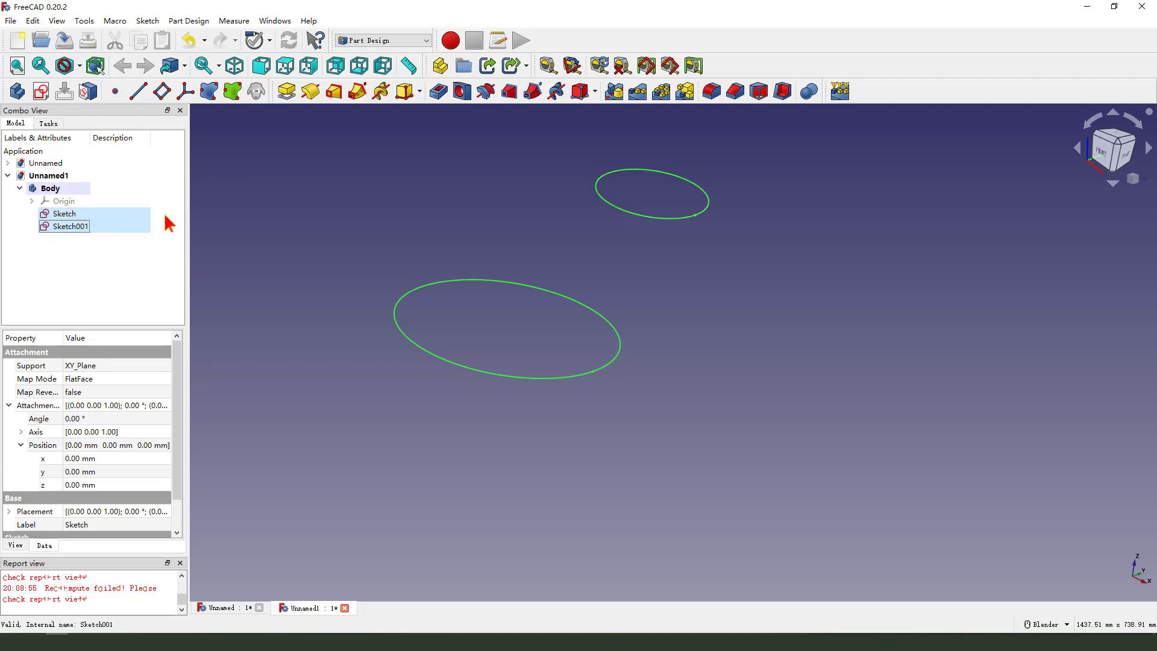
pyautogui.moveTo(166, 204)
pyautogui.mouseDown()
pyautogui.moveTo(145, 216)
pyautogui.moveTo(163, 238)
pyautogui.mouseUp()
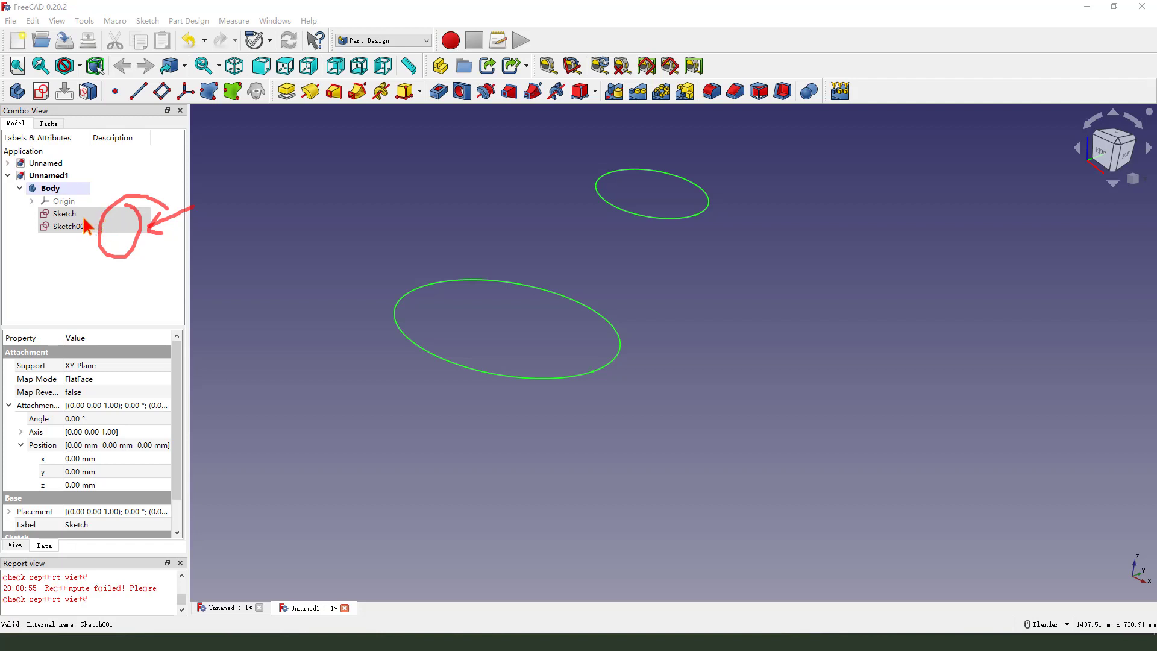
pyautogui.press('Escape')
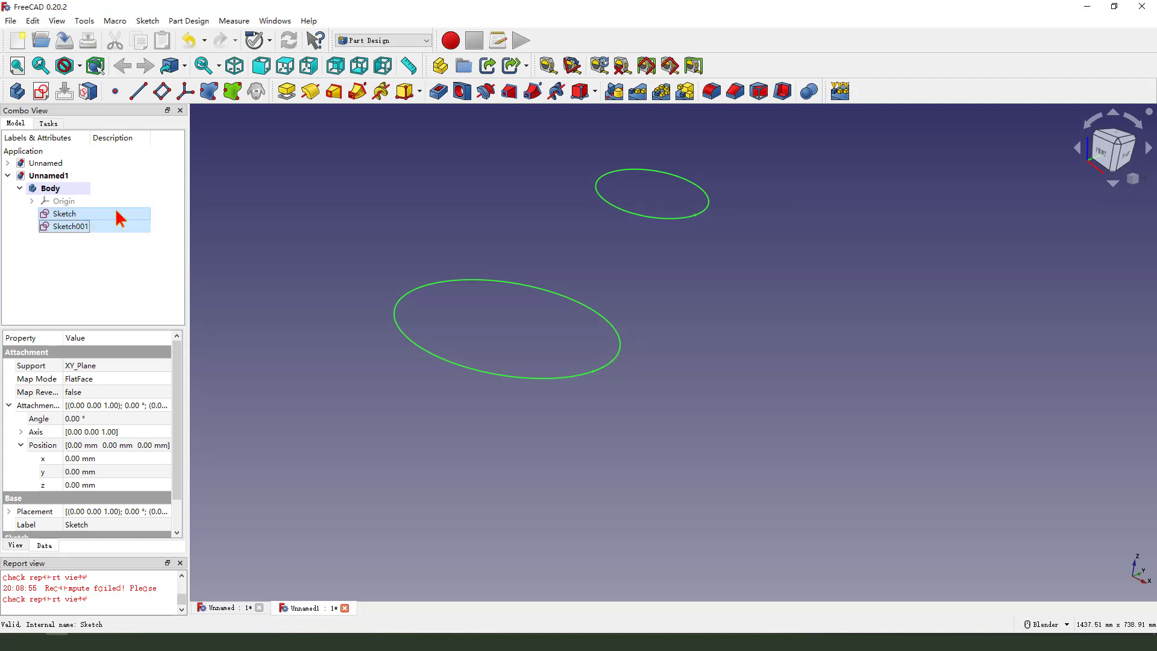
pyautogui.click(333, 92)
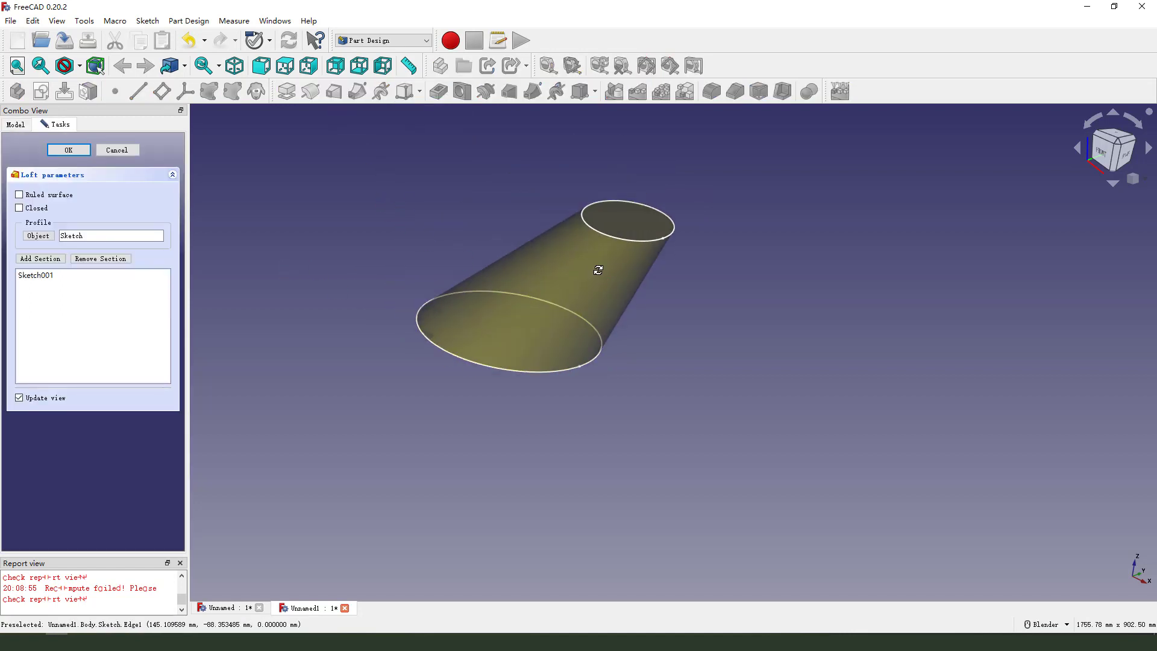
pyautogui.click(65, 150)
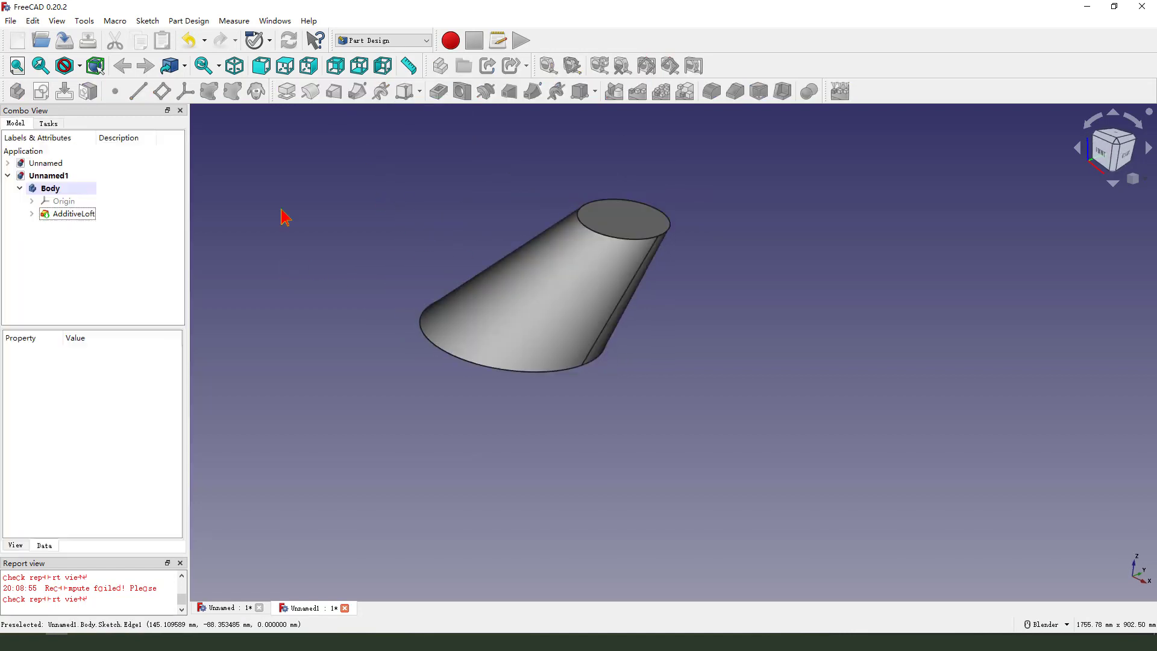
pyautogui.scroll(-2, 353, 237)
pyautogui.scroll(2, 491, 261)
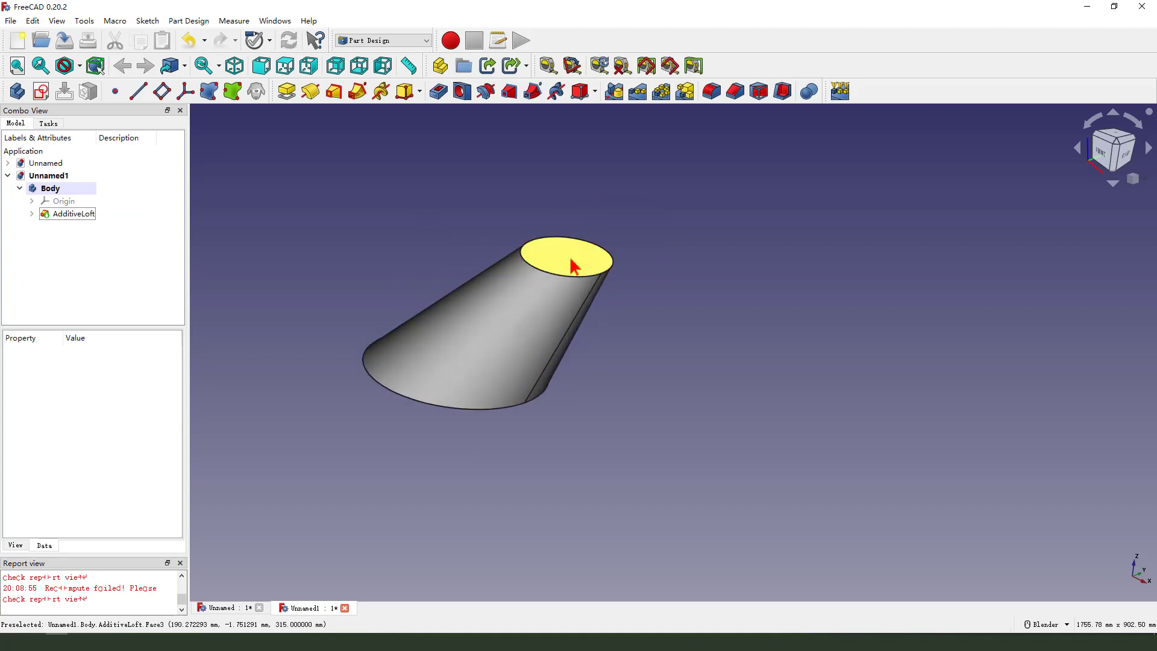
pyautogui.moveTo(572, 269)
pyautogui.mouseDown(button='middle')
pyautogui.moveTo(579, 207)
pyautogui.moveTo(533, 313)
pyautogui.moveTo(627, 255)
pyautogui.mouseUp(button='middle')
# - Pad the loft's small top face 25 mm to form a short straight collar
pyautogui.click(546, 256)
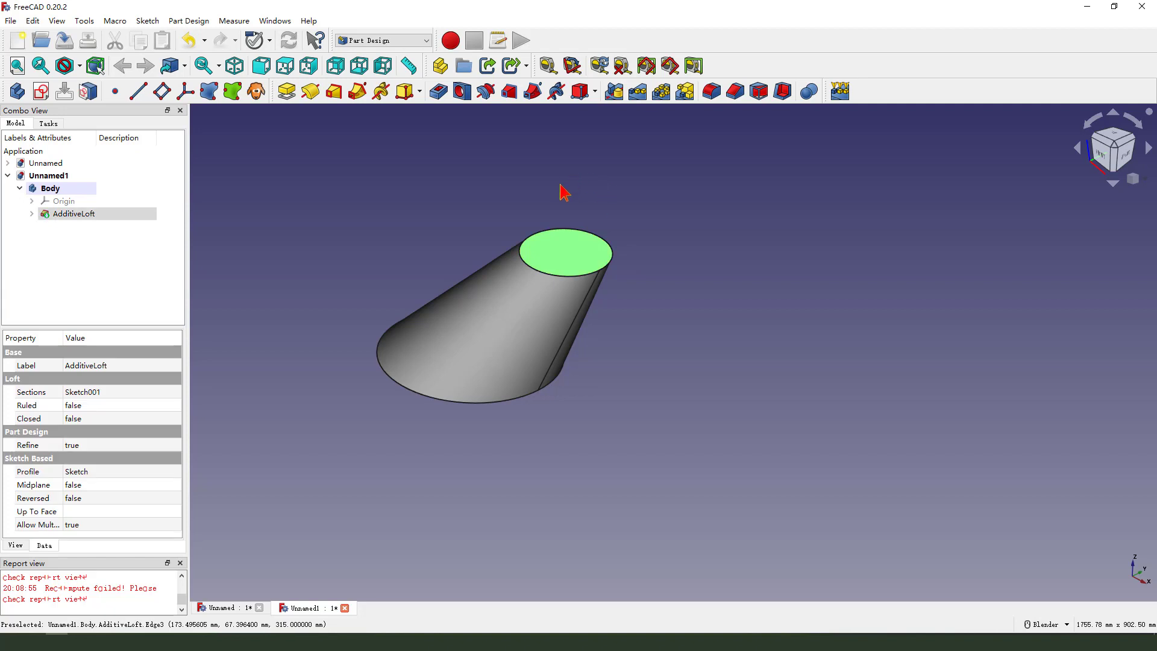
pyautogui.click(286, 91)
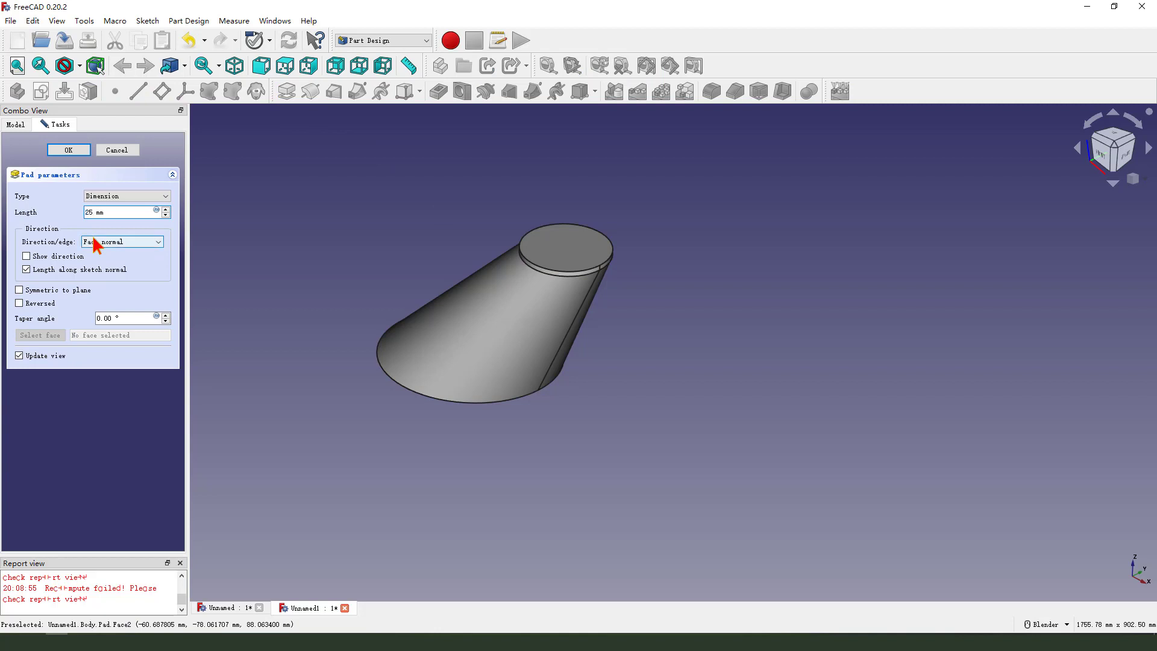
pyautogui.moveTo(99, 186)
pyautogui.mouseDown()
pyautogui.moveTo(135, 214)
pyautogui.moveTo(148, 198)
pyautogui.moveTo(108, 226)
pyautogui.moveTo(492, 233)
pyautogui.mouseUp()
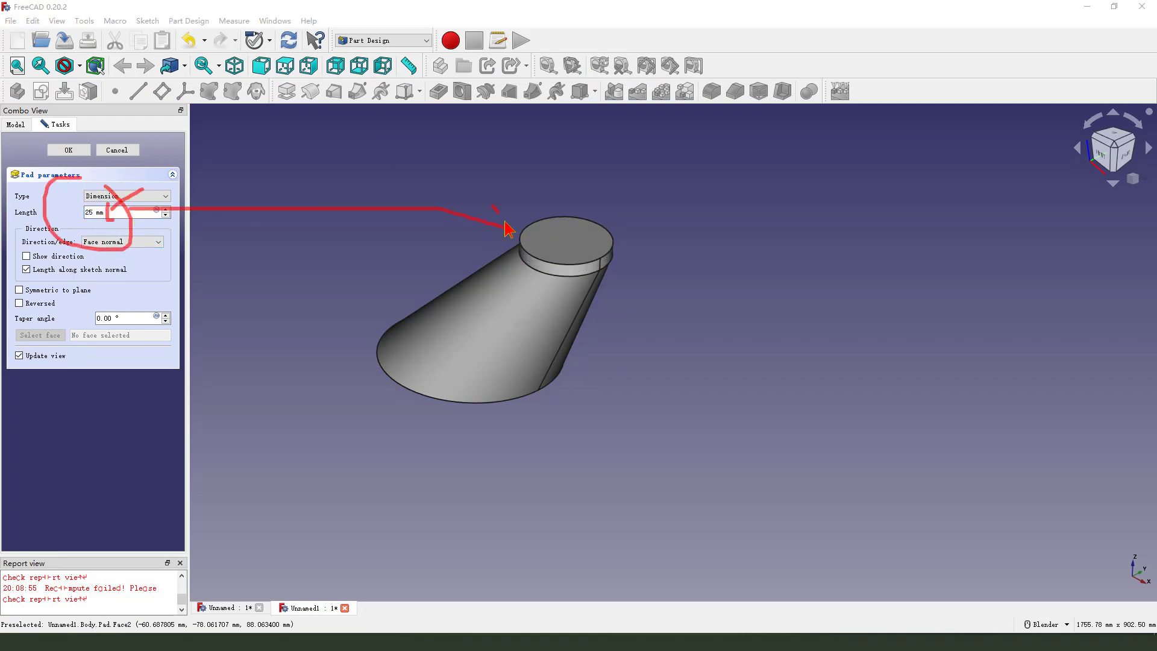
pyautogui.click(71, 151)
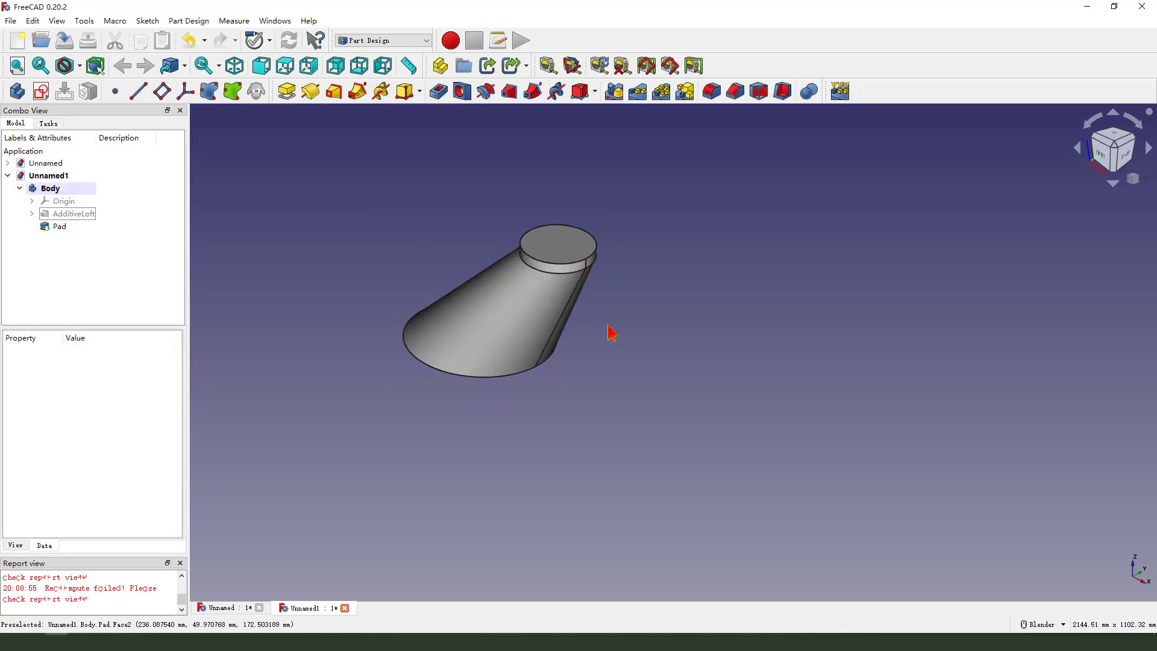
# - Mirror the AdditiveLoft and Pad across the base YZ plane
pyautogui.click(87, 220)
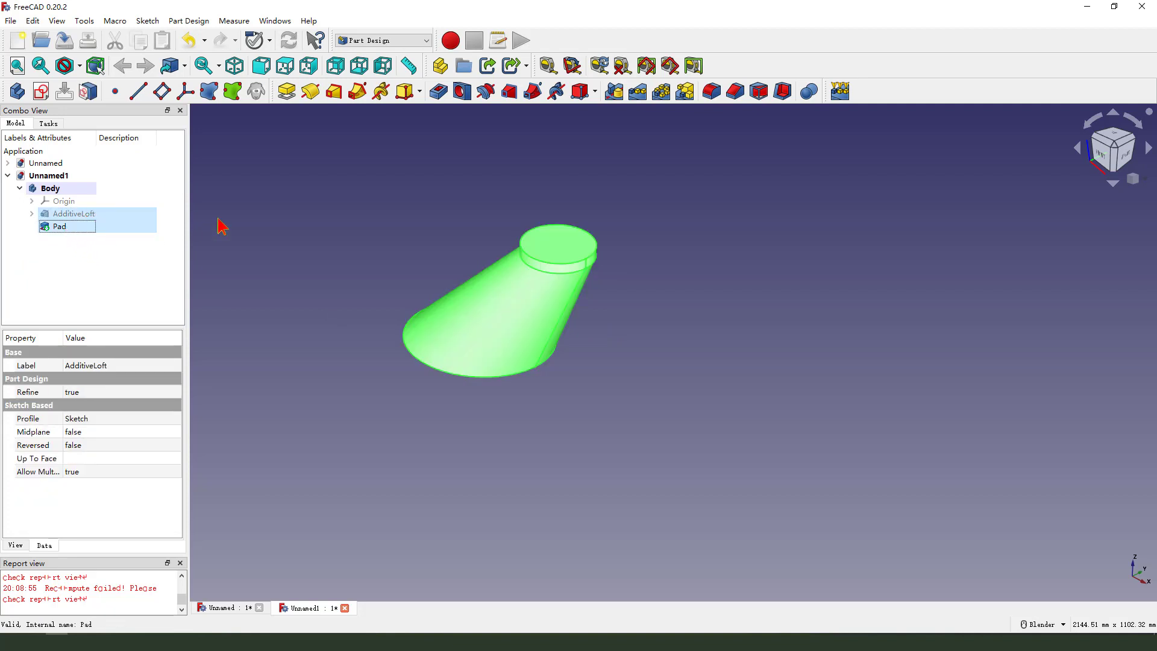
pyautogui.click(618, 102)
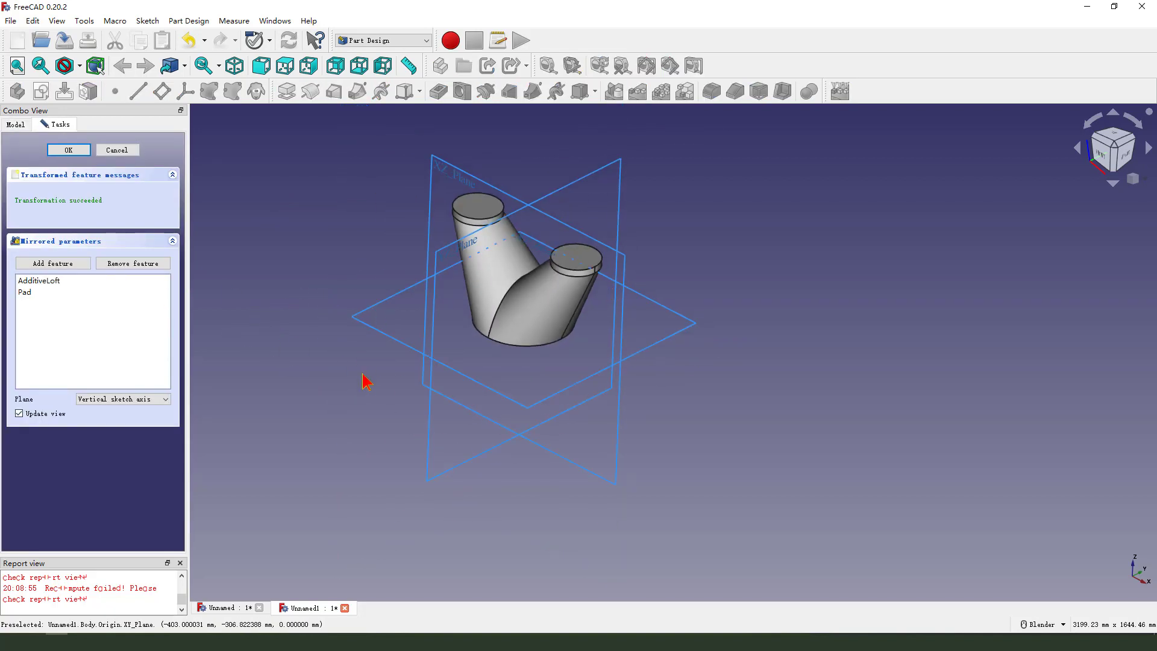
pyautogui.moveTo(366, 393); pyautogui.dragTo(468, 377, button='middle')
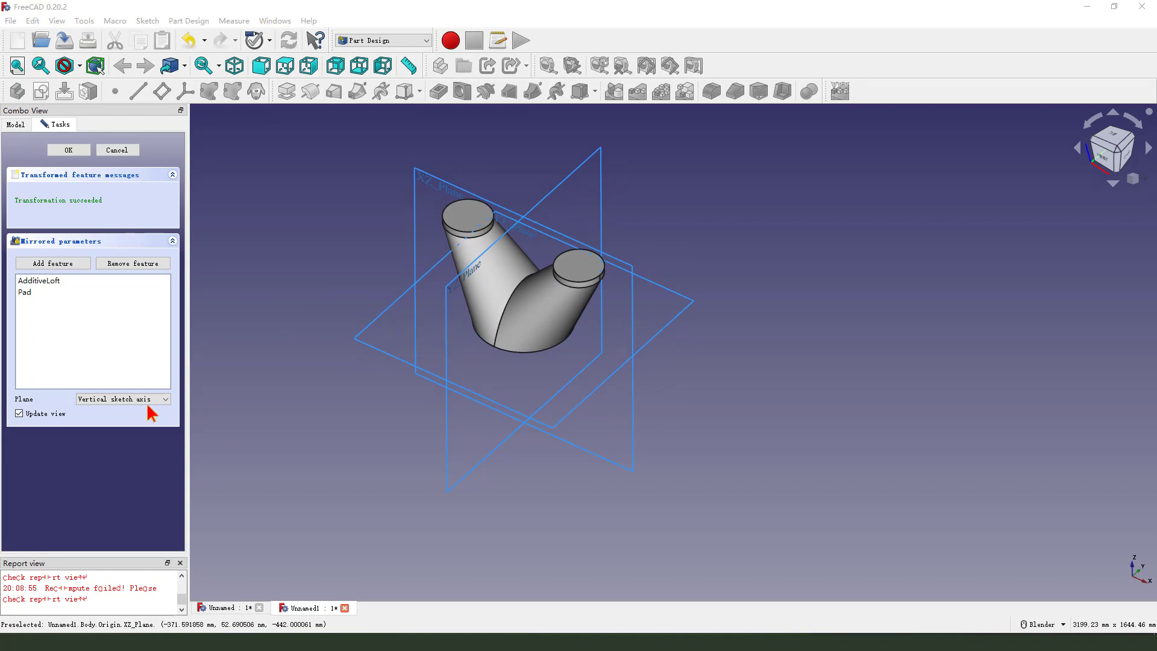
pyautogui.moveTo(144, 400); pyautogui.dragTo(475, 343)
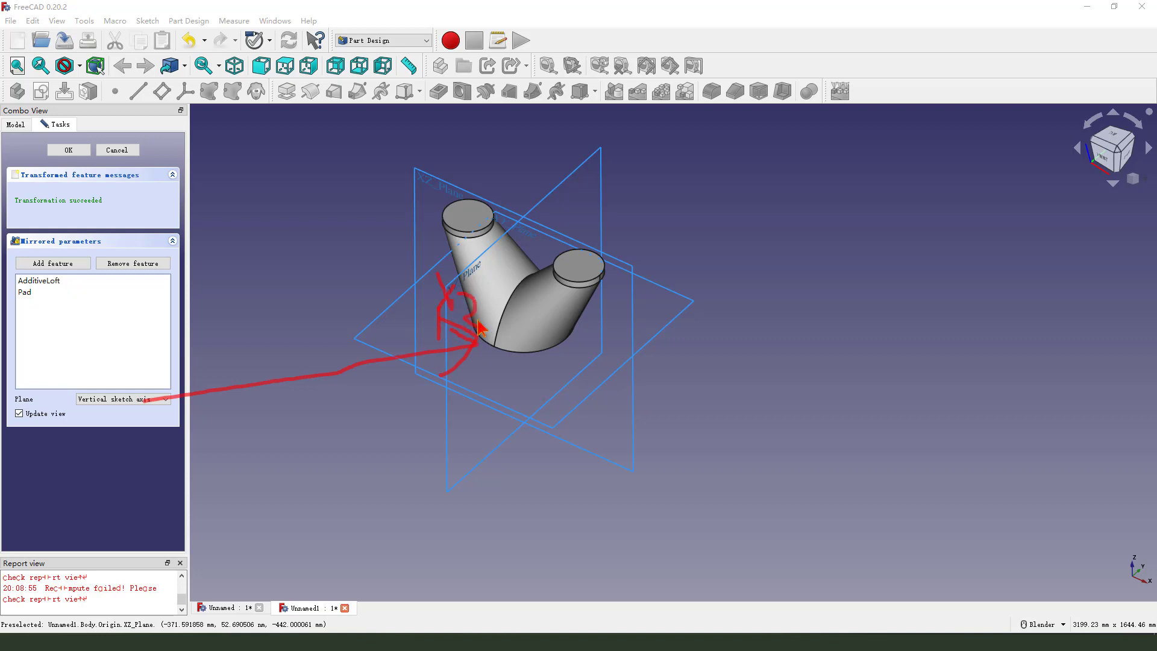
pyautogui.click(142, 400)
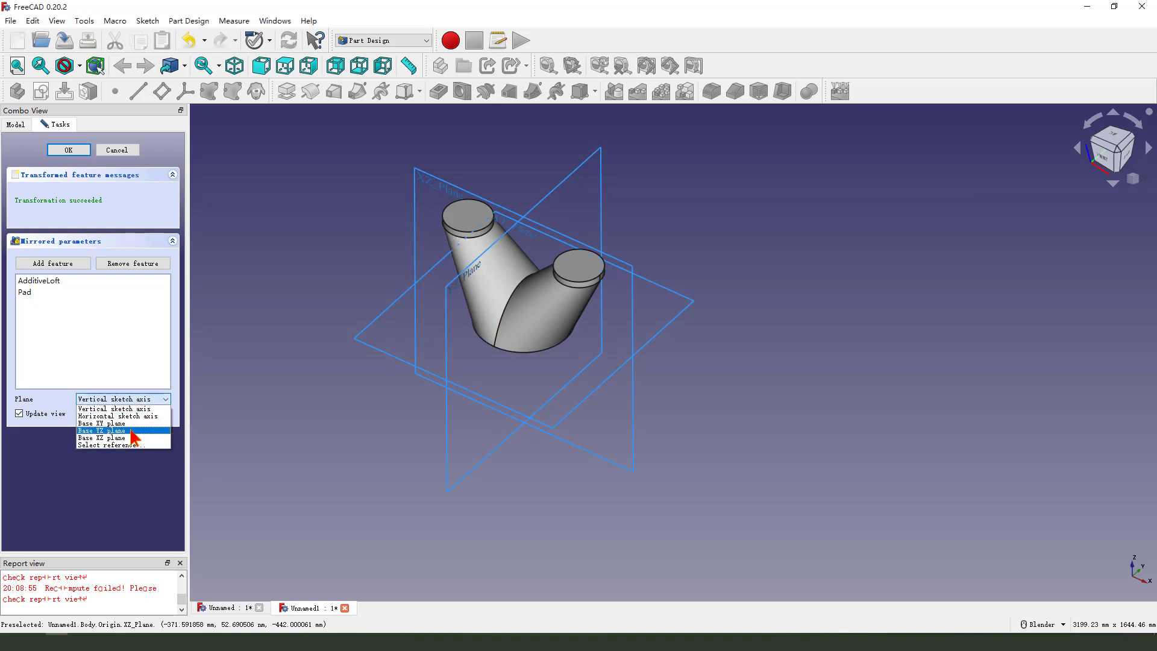
pyautogui.click(128, 433)
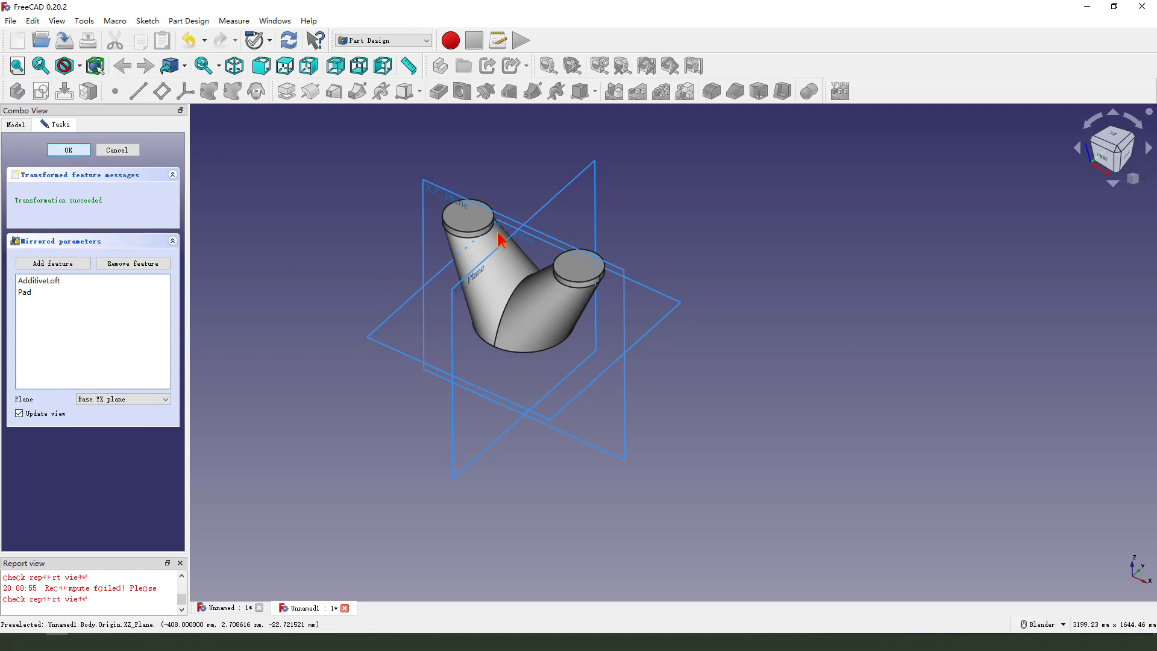
pyautogui.press('Return')
# - Orbit the mirrored Y shape and select its large bottom face
pyautogui.moveTo(568, 369)
pyautogui.mouseDown(button='middle')
pyautogui.moveTo(613, 263)
pyautogui.moveTo(664, 259)
pyautogui.mouseUp(button='middle')
pyautogui.click(480, 310)
pyautogui.moveTo(480, 311); pyautogui.dragTo(545, 368, button='middle')
pyautogui.moveTo(452, 400); pyautogui.dragTo(488, 344)
# - Pad the bottom face 60 mm to form a base collar under both branches
pyautogui.moveTo(581, 335); pyautogui.dragTo(483, 367, button='middle')
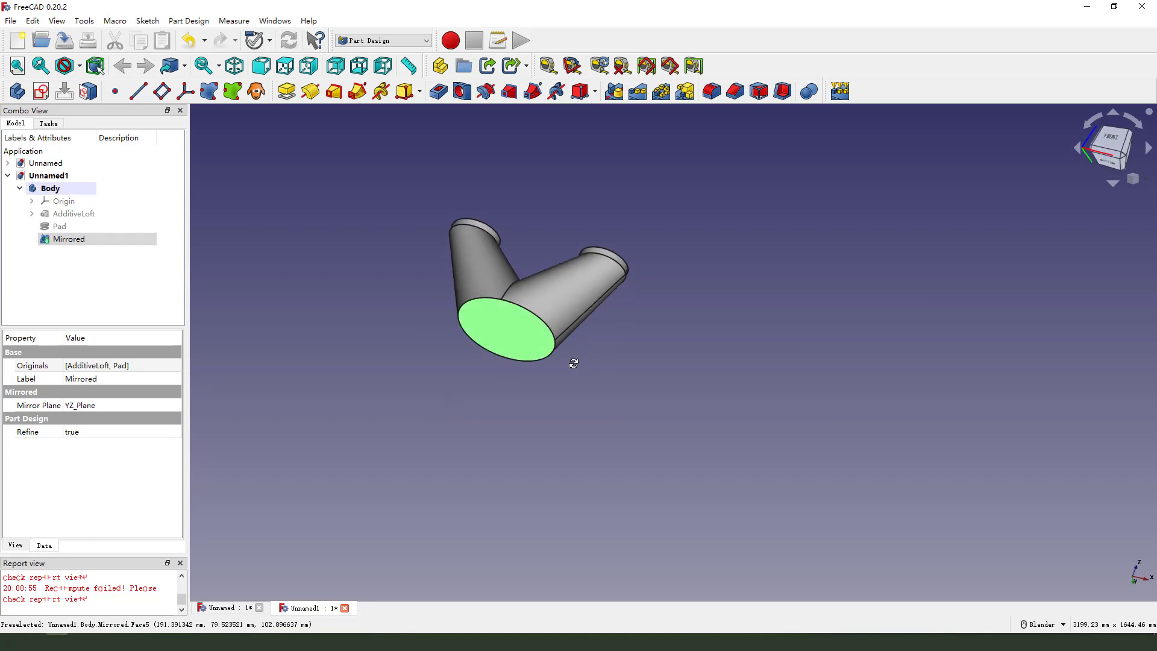
pyautogui.scroll(1, 484, 366)
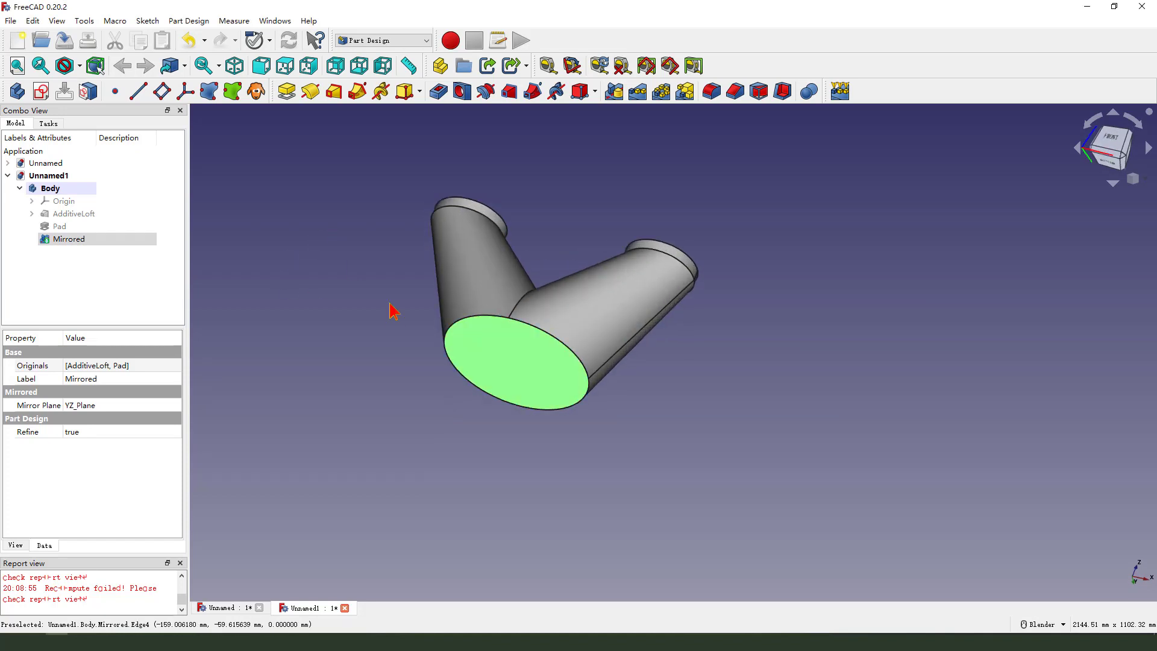
pyautogui.moveTo(416, 335); pyautogui.dragTo(415, 322, button='middle')
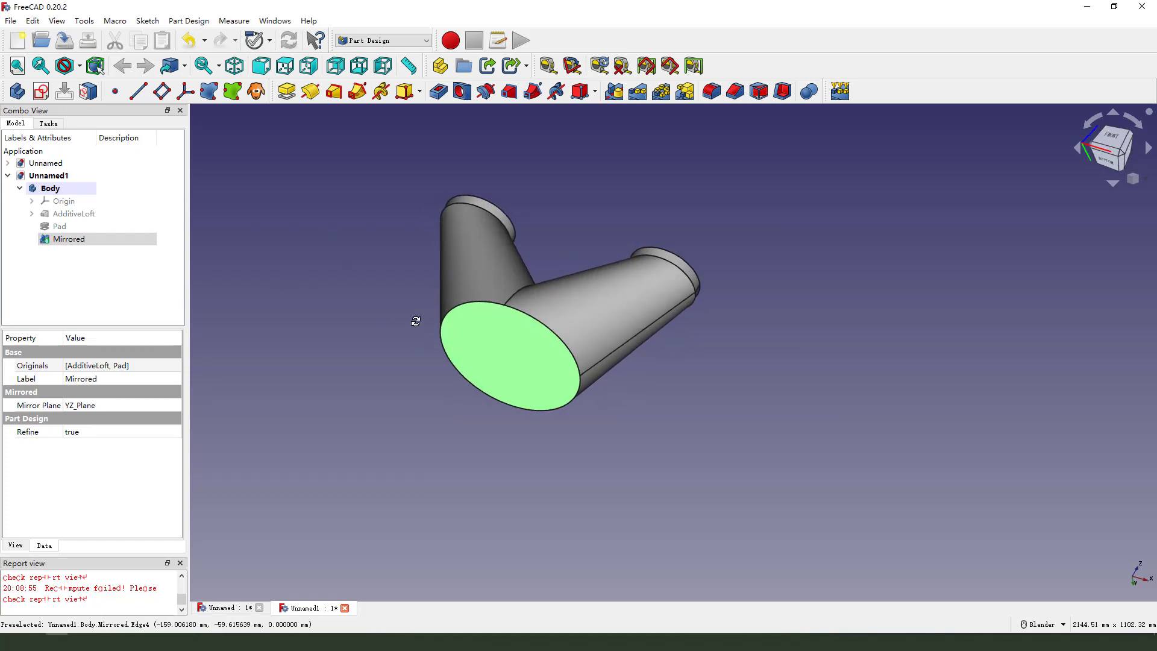
pyautogui.click(286, 92)
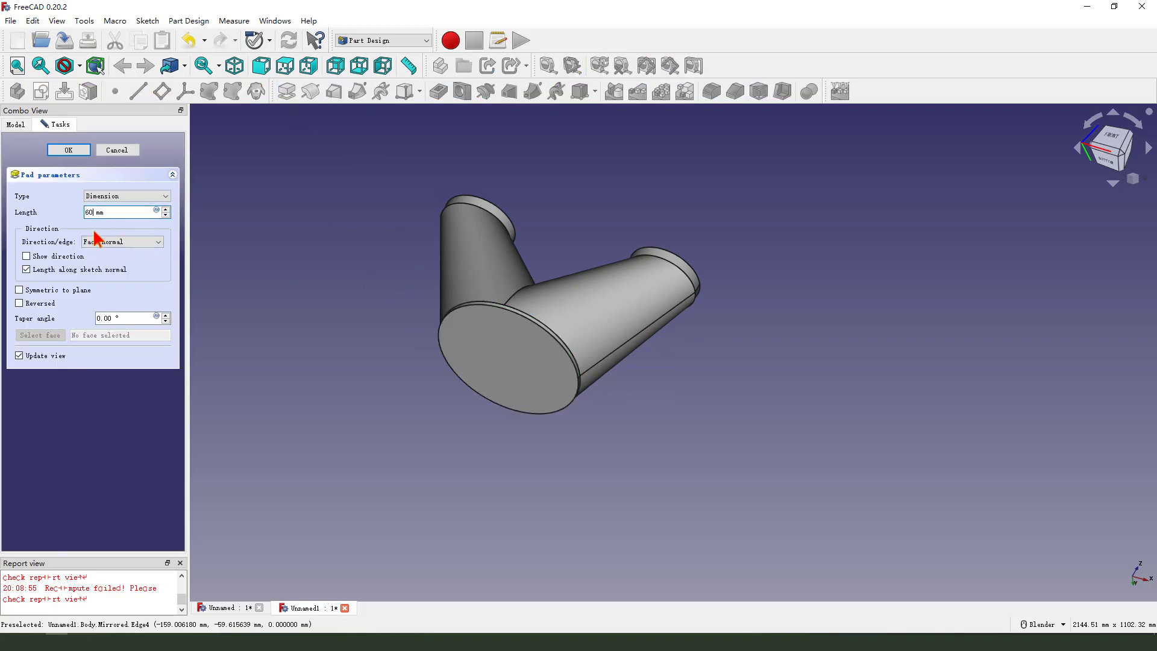
pyautogui.click(68, 150)
pyautogui.moveTo(452, 325)
pyautogui.mouseDown(button='middle')
pyautogui.moveTo(453, 442)
pyautogui.moveTo(578, 294)
pyautogui.moveTo(613, 361)
pyautogui.mouseUp(button='middle')
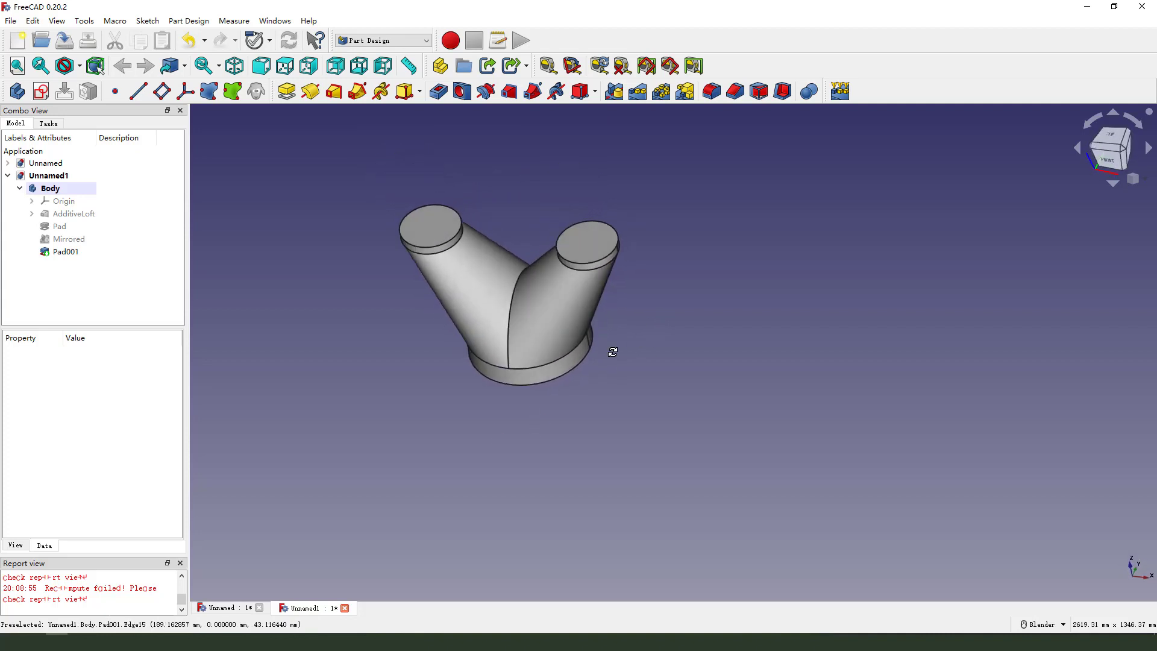
# - Select the two branch top end faces and the bottom end face to stay open
pyautogui.click(439, 227)
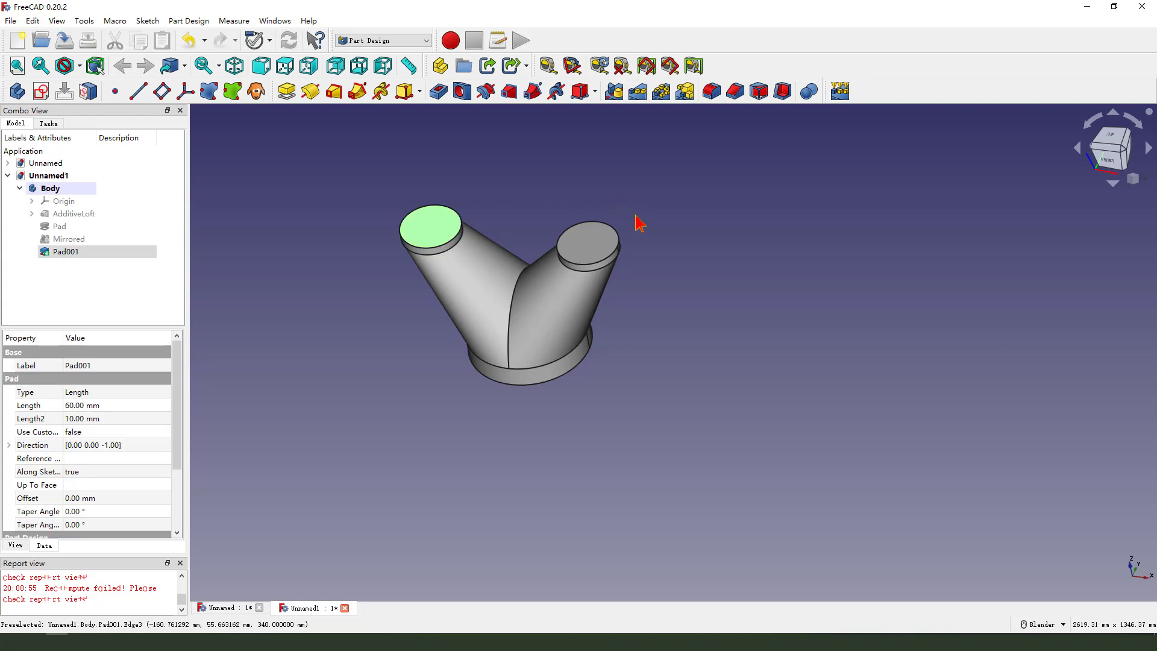
pyautogui.scroll(2, 642, 231)
pyautogui.keyDown('ctrl'); pyautogui.click(592, 257); pyautogui.keyUp('ctrl')
pyautogui.moveTo(628, 354); pyautogui.dragTo(646, 297, button='middle')
pyautogui.keyDown('ctrl'); pyautogui.click(508, 378); pyautogui.keyUp('ctrl')
pyautogui.press('1')
pyautogui.moveTo(656, 362); pyautogui.dragTo(702, 346, button='middle')
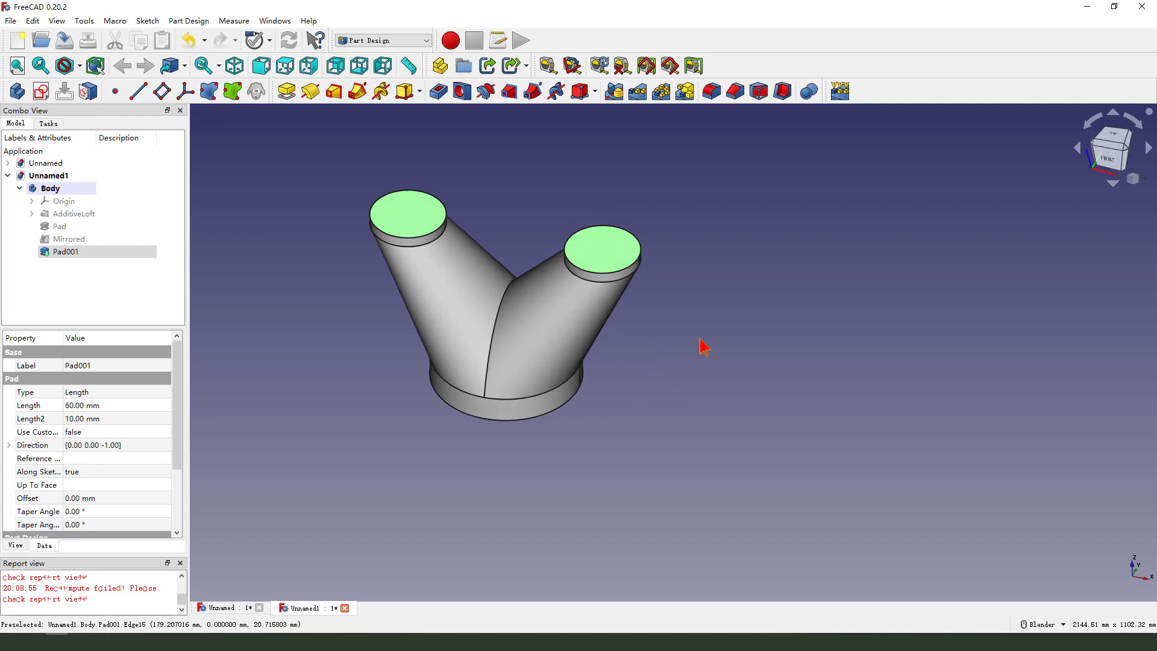
# - Apply a 5 mm Thickness grown inwards, hollowing the Y-pipe with open ends
pyautogui.click(783, 91)
pyautogui.write('5')
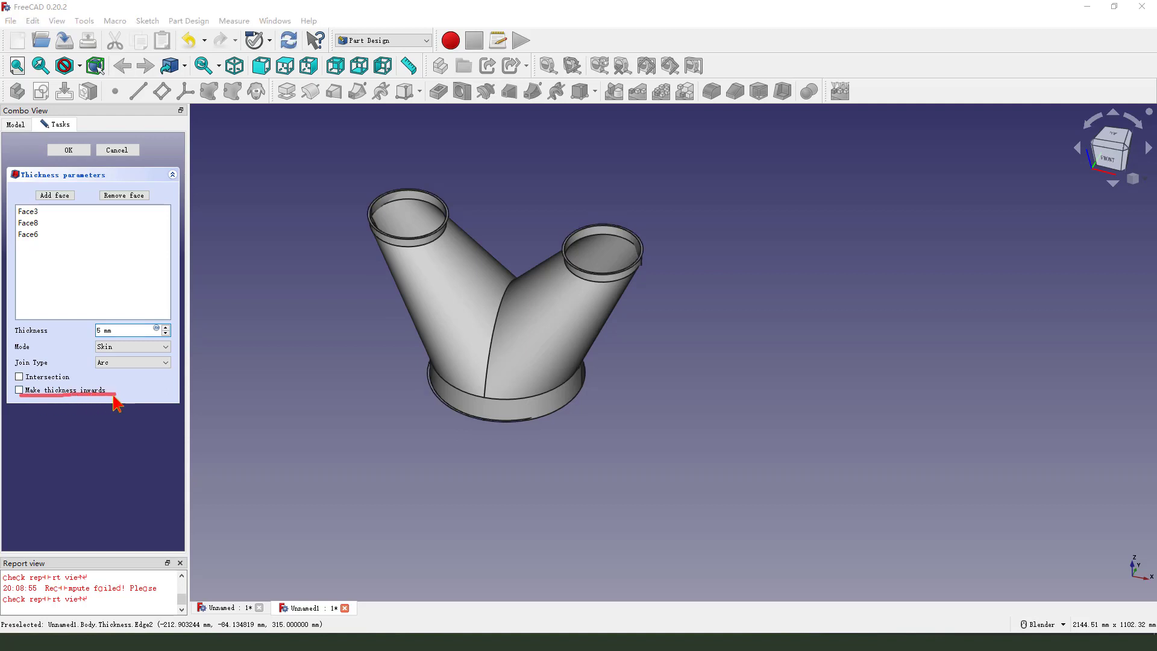
pyautogui.click(19, 390)
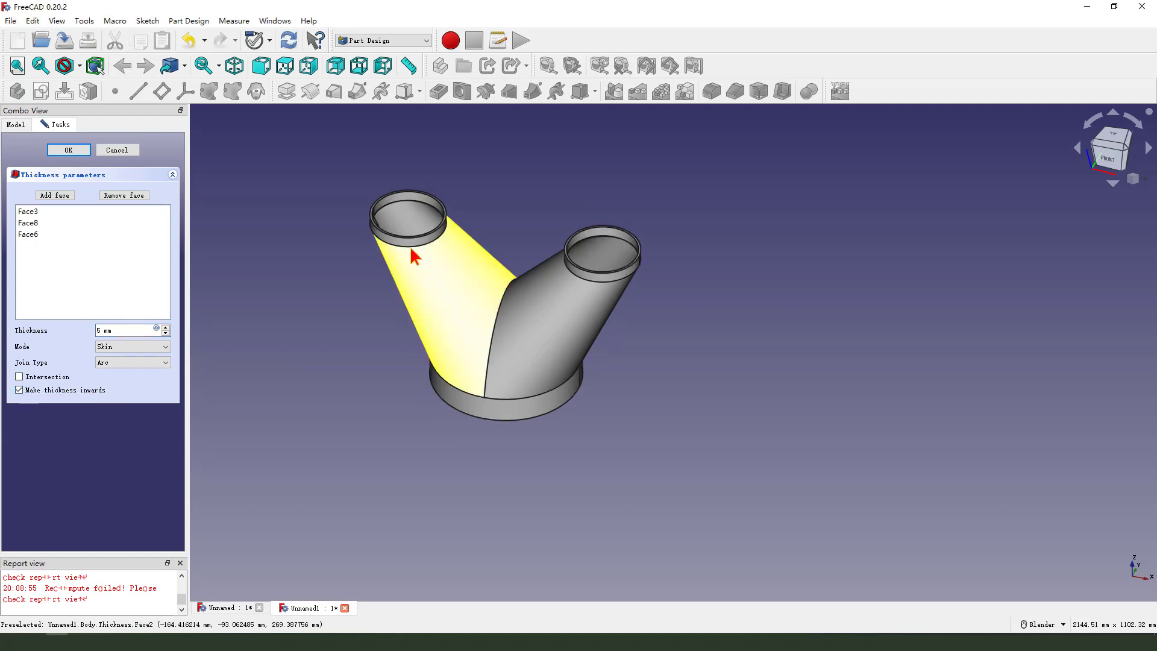
pyautogui.moveTo(524, 310)
pyautogui.mouseDown(button='middle')
pyautogui.moveTo(708, 180)
pyautogui.moveTo(660, 286)
pyautogui.moveTo(586, 359)
pyautogui.moveTo(512, 344)
pyautogui.moveTo(566, 334)
pyautogui.moveTo(530, 349)
pyautogui.mouseUp(button='middle')
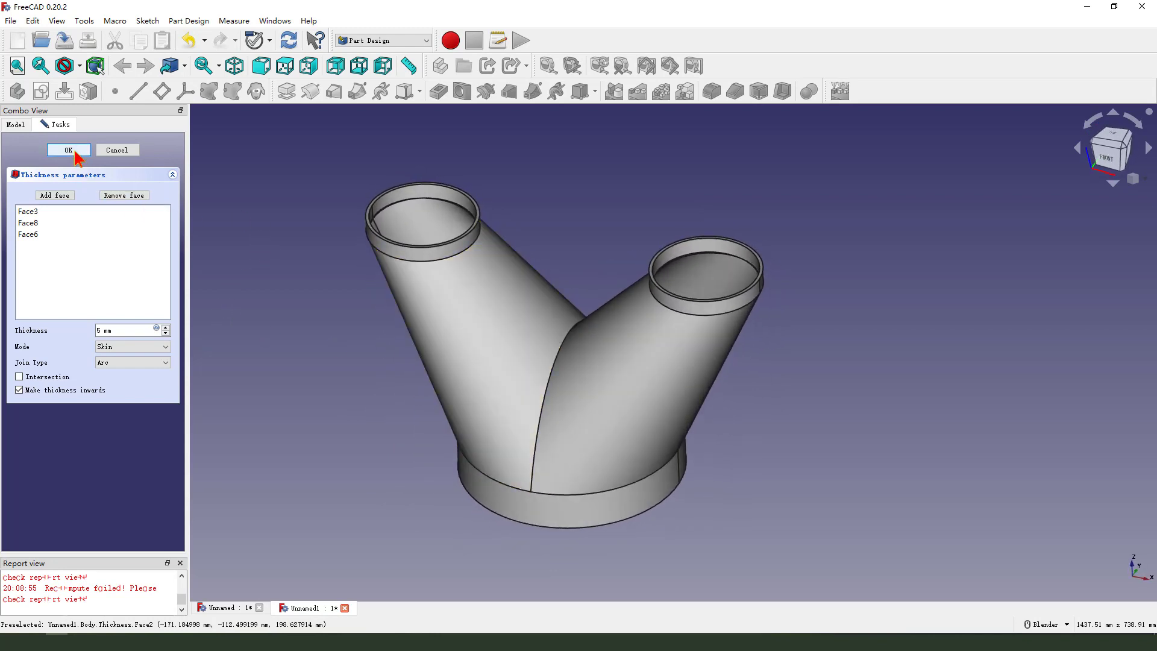
pyautogui.click(76, 156)
pyautogui.moveTo(459, 233)
pyautogui.mouseDown(button='middle')
pyautogui.moveTo(483, 367)
pyautogui.moveTo(533, 328)
pyautogui.moveTo(545, 339)
pyautogui.mouseUp(button='middle')
pyautogui.scroll(1, 545, 339)
pyautogui.scroll(1, 528, 348)
pyautogui.scroll(1, 519, 308)
pyautogui.scroll(1, 507, 340)
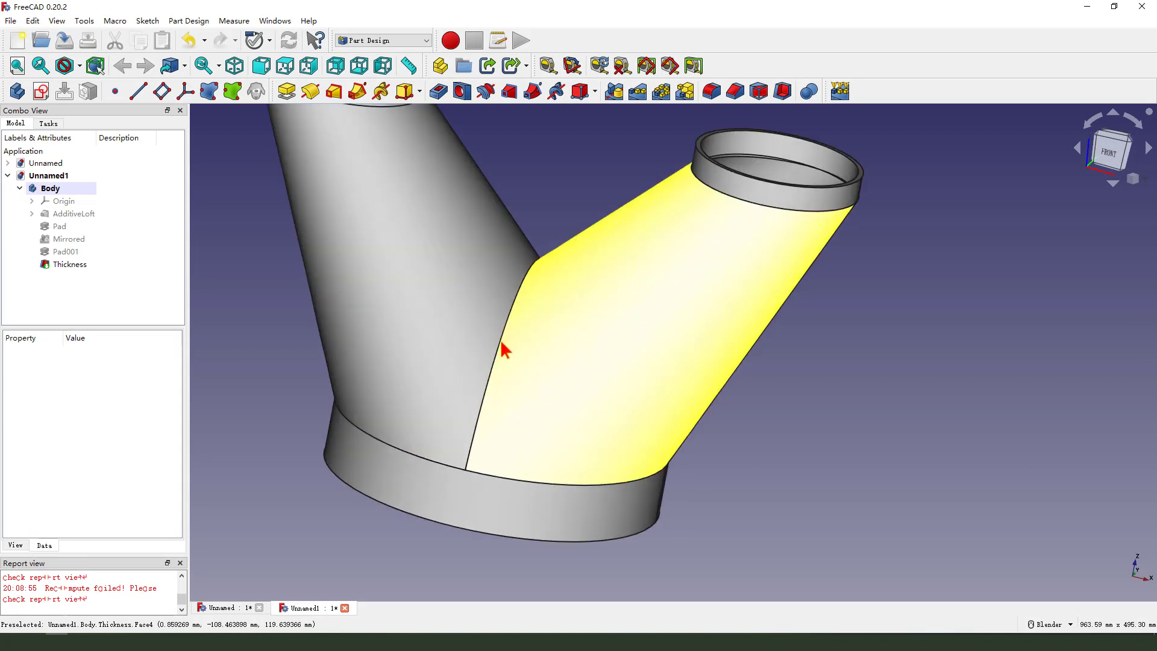
pyautogui.scroll(-3, 502, 353)
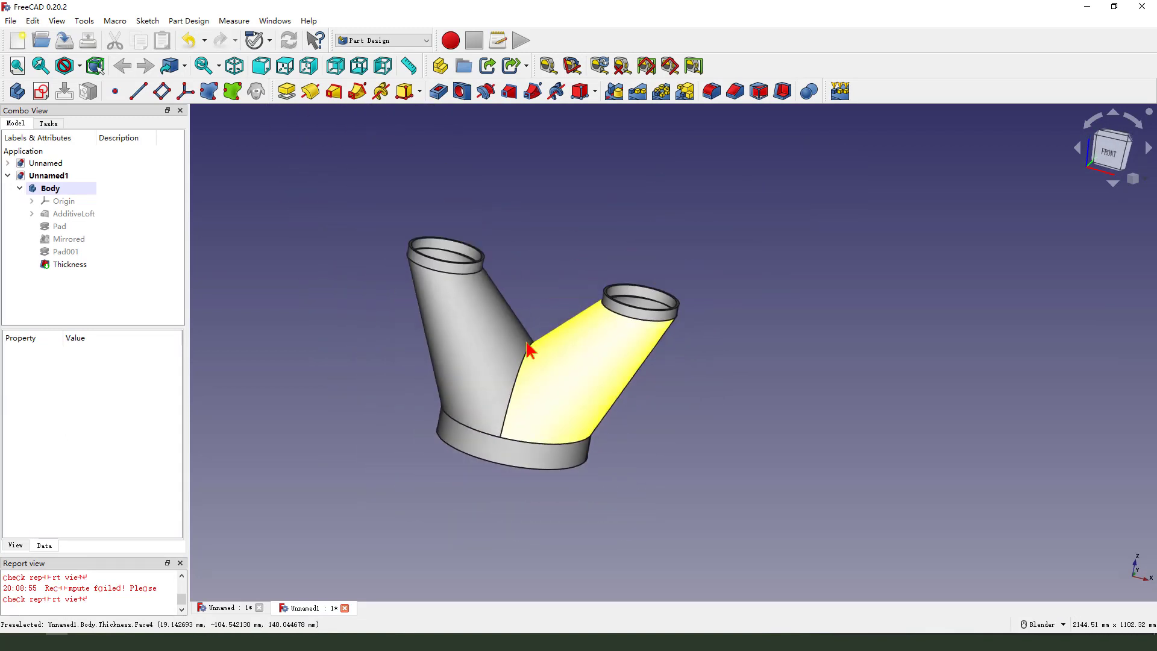
pyautogui.moveTo(539, 338); pyautogui.dragTo(533, 342, button='middle')
pyautogui.scroll(2, 531, 344)
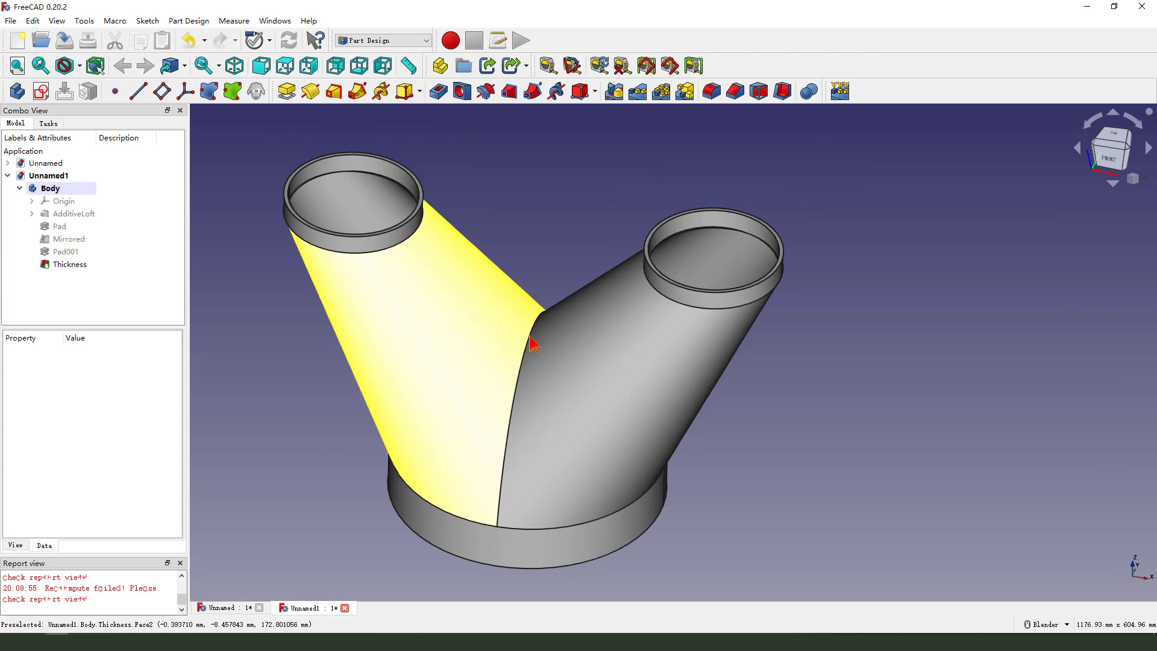
pyautogui.scroll(2, 506, 464)
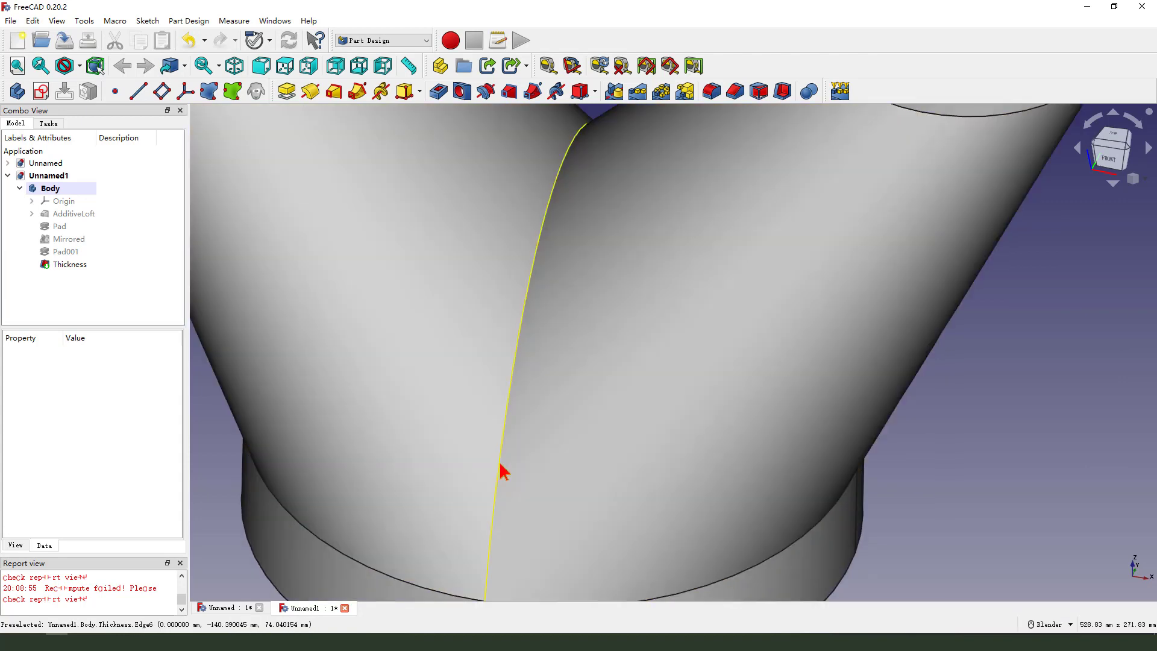
pyautogui.click(502, 471)
pyautogui.scroll(-5, 503, 469)
pyautogui.click(711, 91)
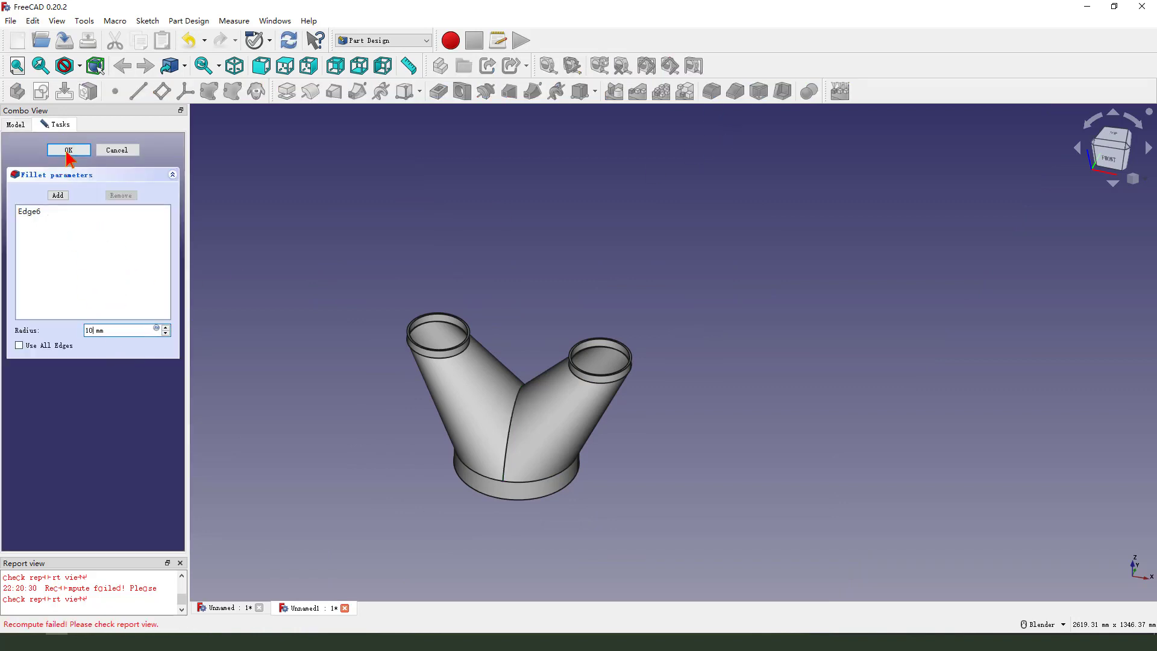
pyautogui.click(68, 151)
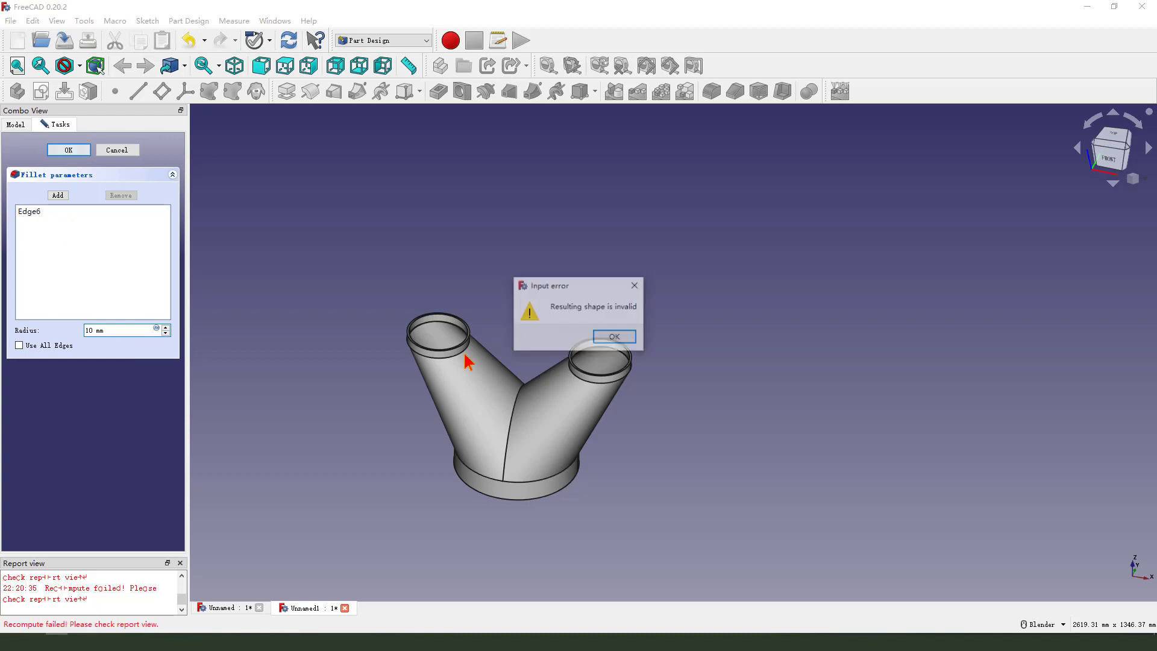
pyautogui.click(614, 337)
pyautogui.scroll(2, 509, 465)
pyautogui.scroll(2, 554, 419)
pyautogui.moveTo(556, 419); pyautogui.dragTo(374, 393, button='middle')
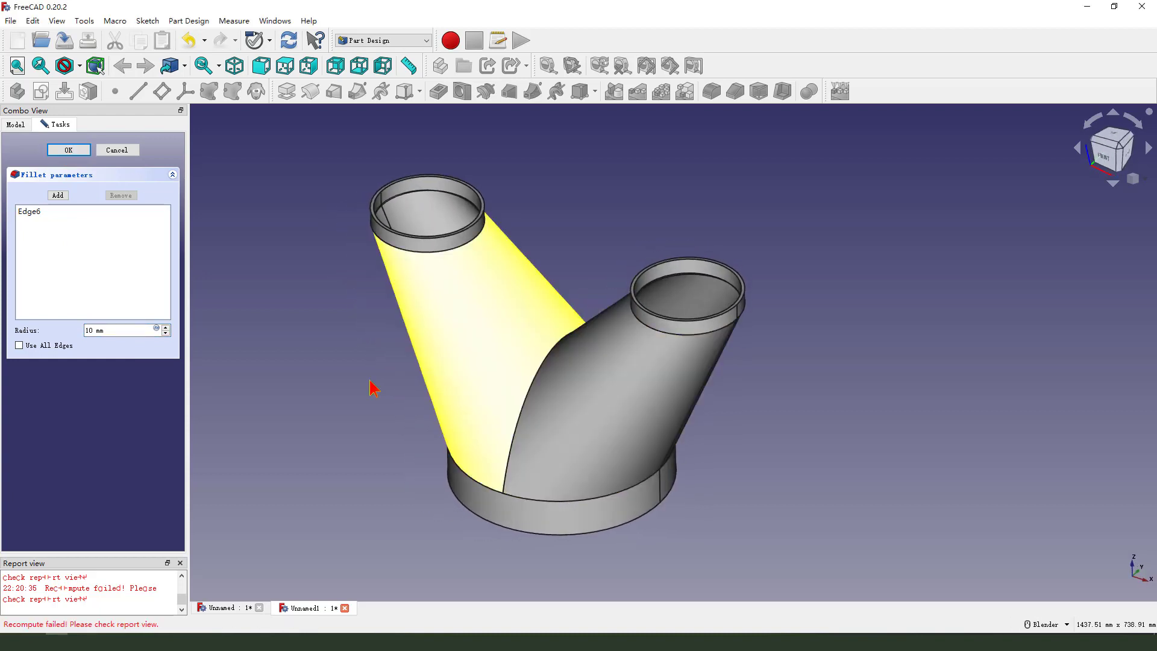
pyautogui.click(87, 329)
pyautogui.write('5')
pyautogui.press('Return')
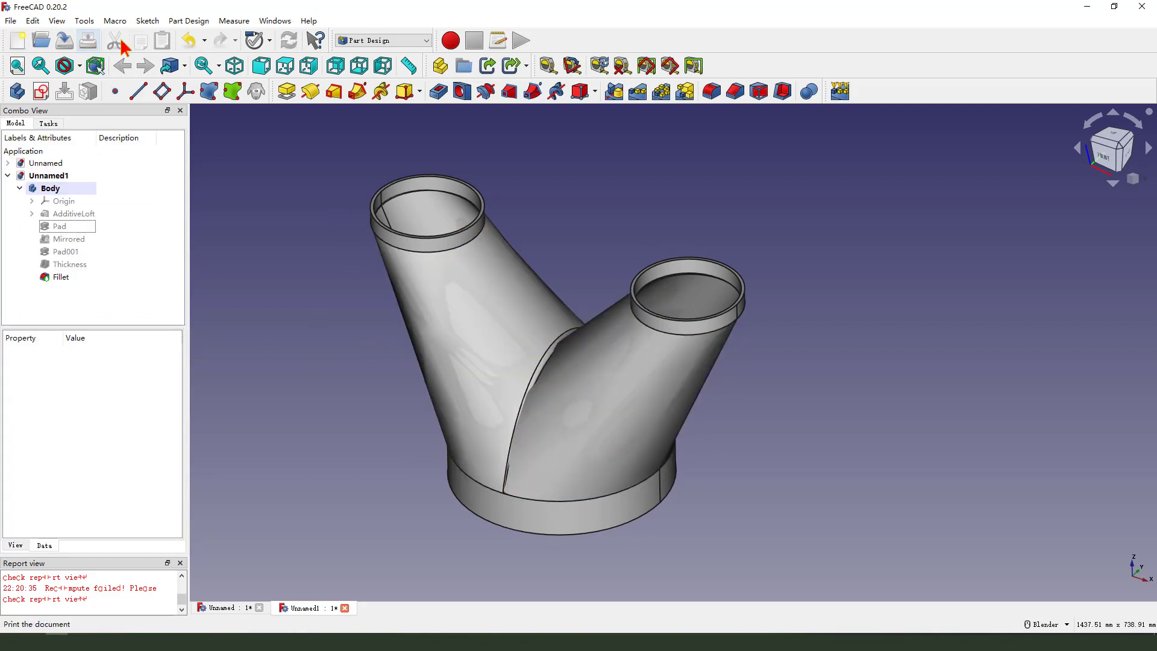
pyautogui.click(189, 40)
pyautogui.moveTo(413, 361)
pyautogui.mouseDown(button='middle')
pyautogui.moveTo(553, 373)
pyautogui.moveTo(497, 374)
pyautogui.moveTo(589, 217)
pyautogui.moveTo(539, 299)
pyautogui.moveTo(410, 378)
pyautogui.moveTo(757, 359)
pyautogui.moveTo(651, 364)
pyautogui.moveTo(679, 356)
pyautogui.mouseUp(button='middle')
pyautogui.scroll(2, 683, 393)
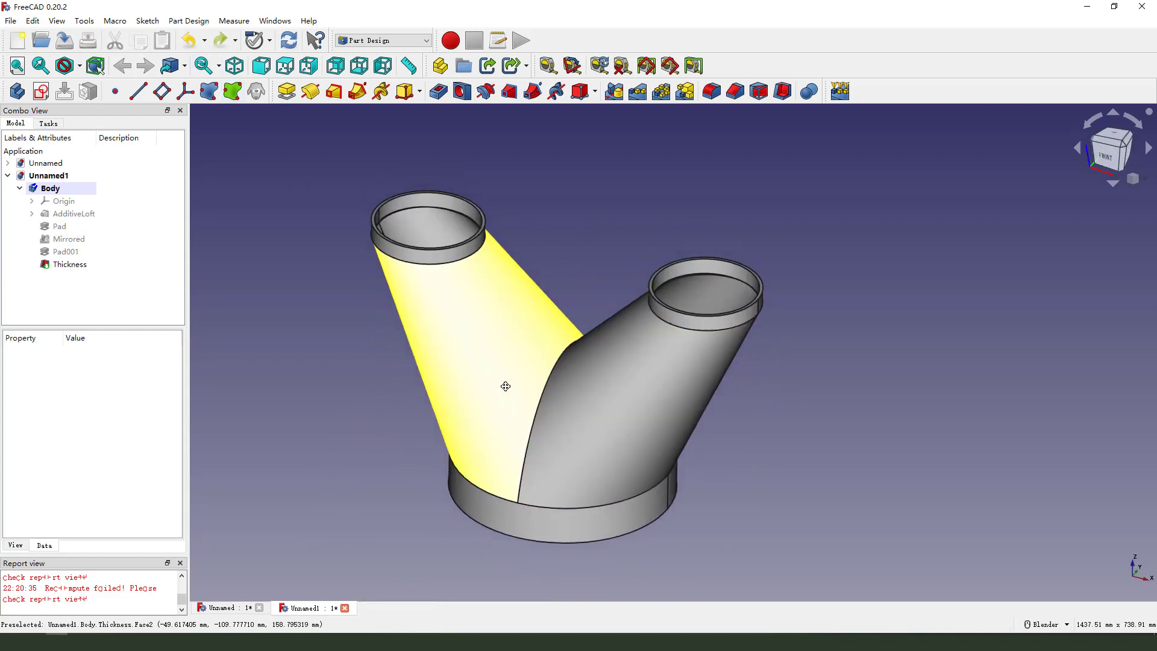
# - Set the Body's shape colour to a spring-green swatch via Appearance
pyautogui.rightClick(72, 196)
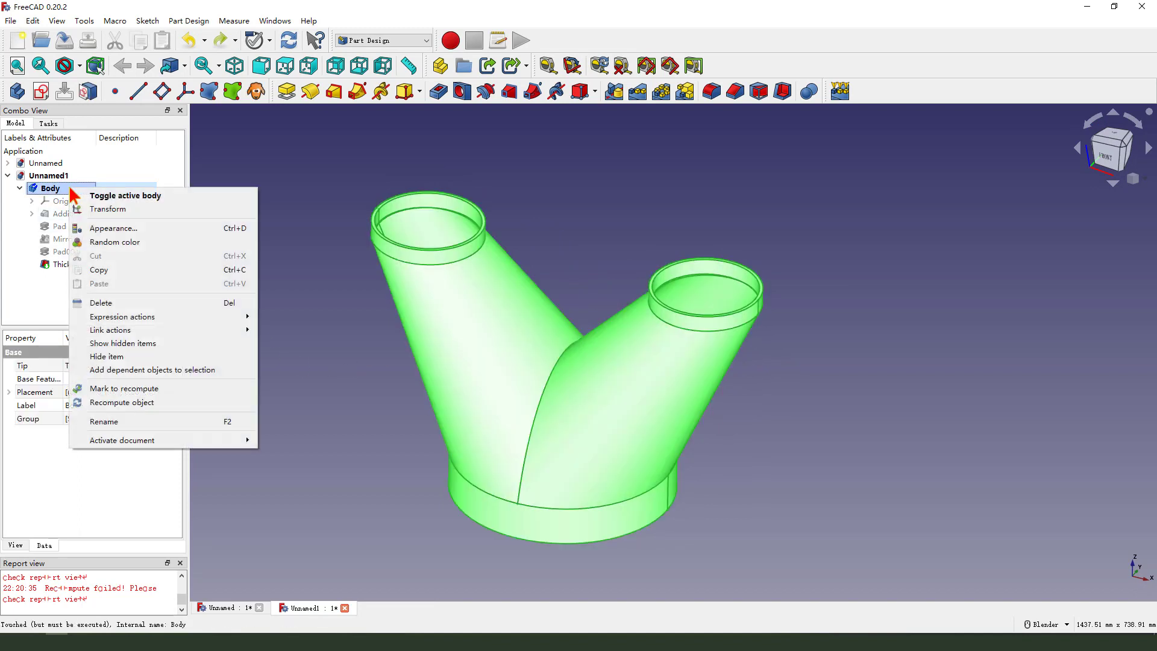
pyautogui.click(114, 228)
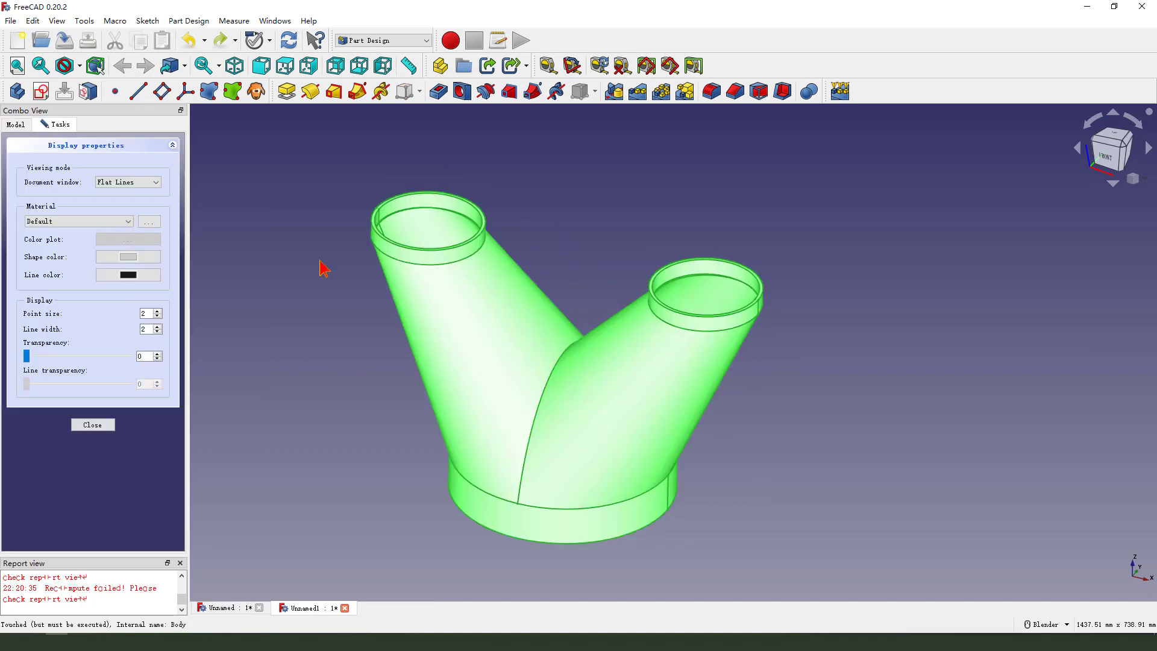
pyautogui.click(127, 258)
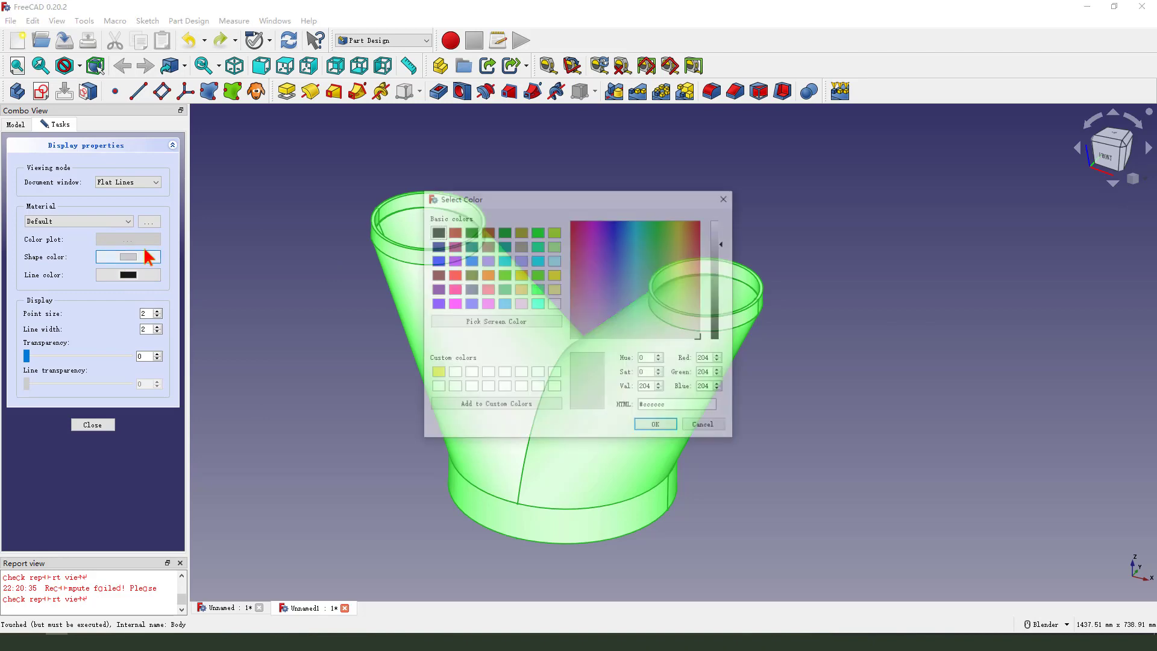
pyautogui.click(537, 247)
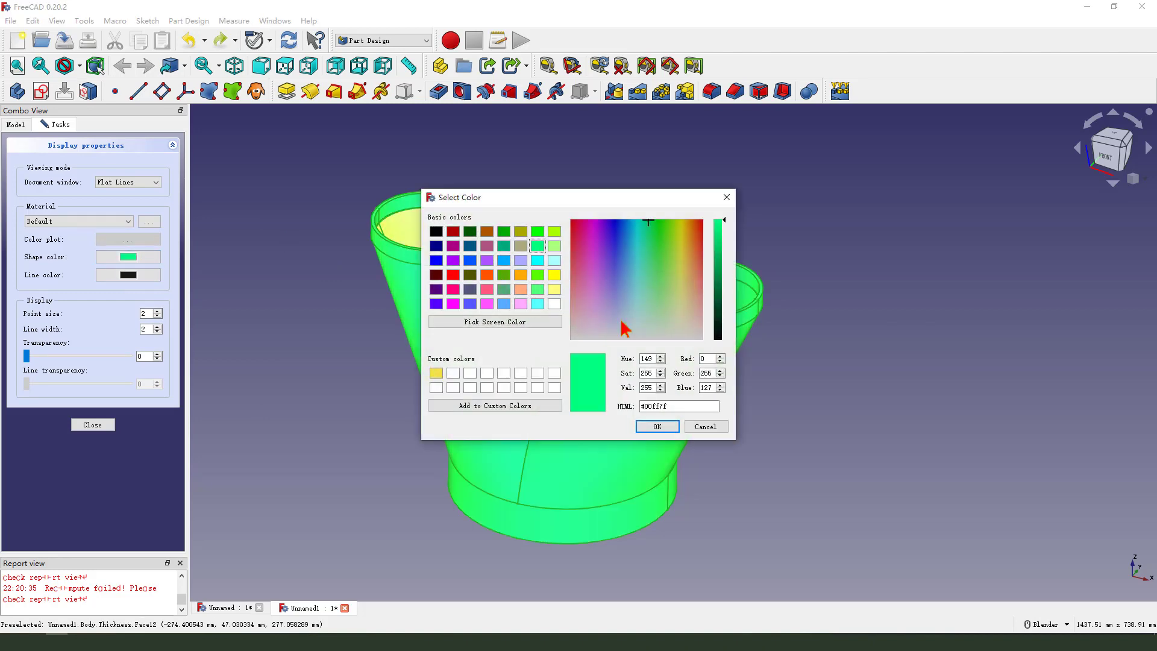
pyautogui.click(666, 426)
pyautogui.click(92, 425)
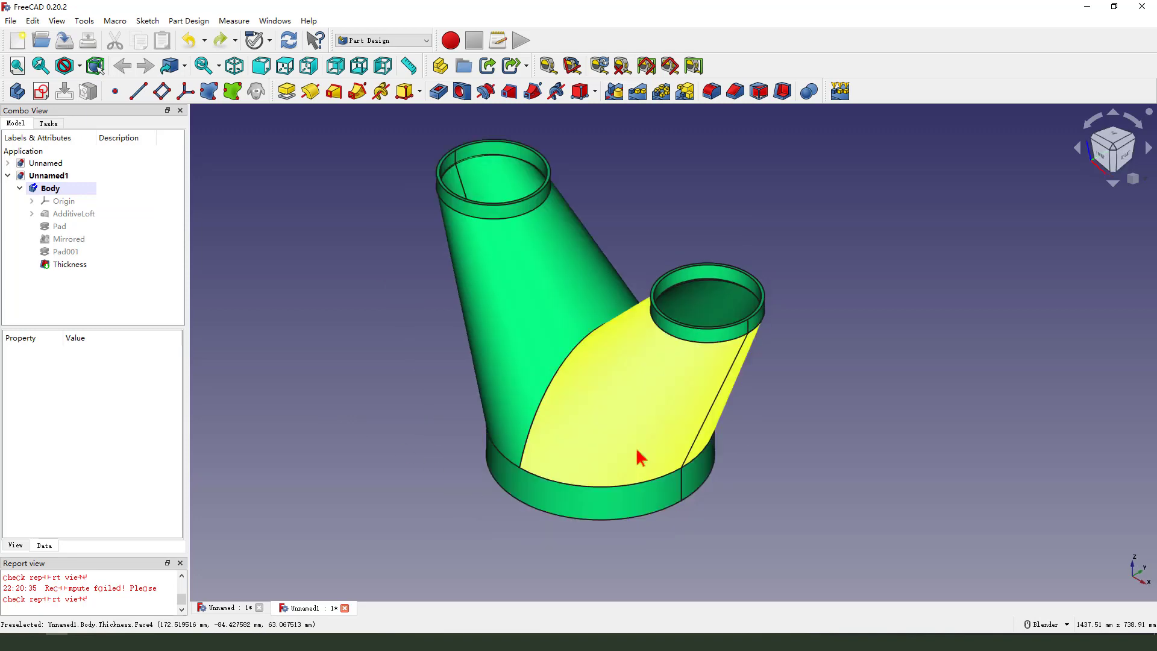
pyautogui.moveTo(638, 457)
pyautogui.mouseDown(button='middle')
pyautogui.moveTo(829, 423)
pyautogui.moveTo(666, 422)
pyautogui.moveTo(640, 305)
pyautogui.moveTo(674, 241)
pyautogui.moveTo(660, 386)
pyautogui.moveTo(530, 439)
pyautogui.mouseUp(button='middle')
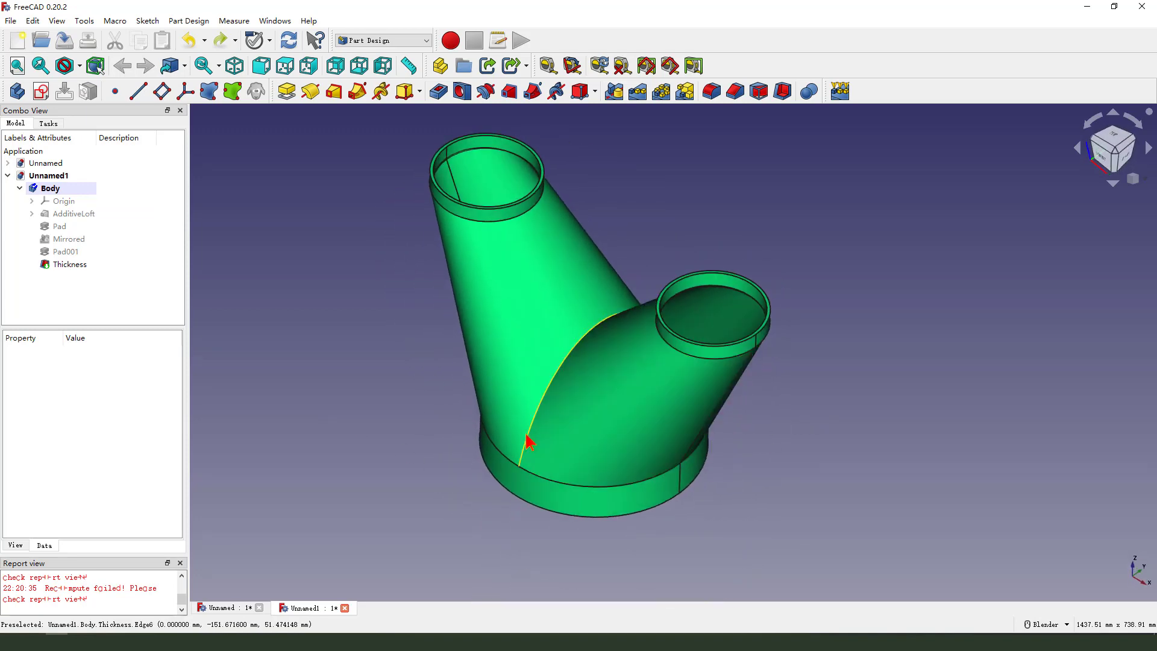
pyautogui.click(491, 374)
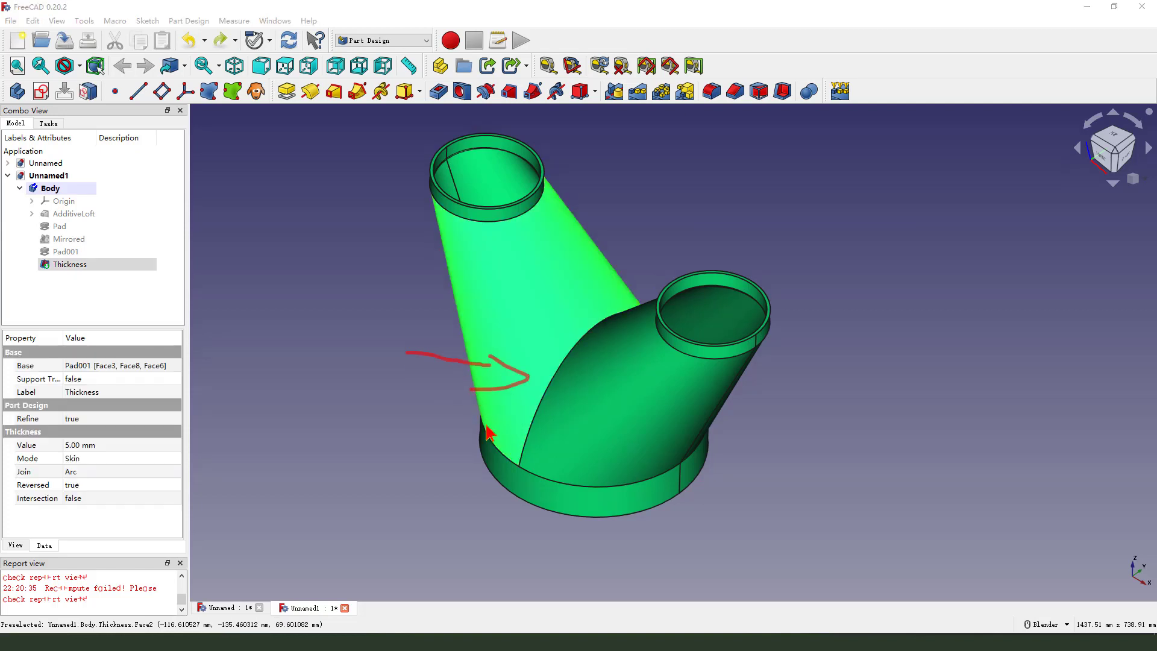
pyautogui.moveTo(560, 406)
pyautogui.mouseDown(button='middle')
pyautogui.moveTo(581, 395)
pyautogui.moveTo(574, 383)
pyautogui.moveTo(638, 395)
pyautogui.moveTo(539, 382)
pyautogui.moveTo(769, 485)
pyautogui.moveTo(855, 466)
pyautogui.moveTo(818, 474)
pyautogui.mouseUp(button='middle')
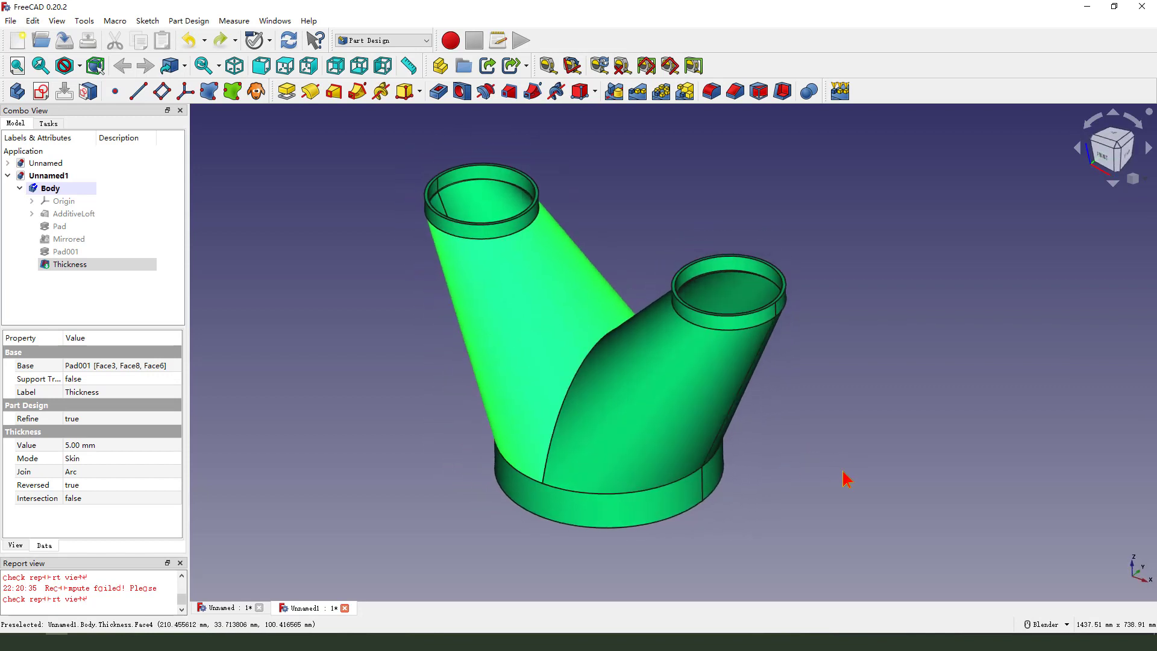